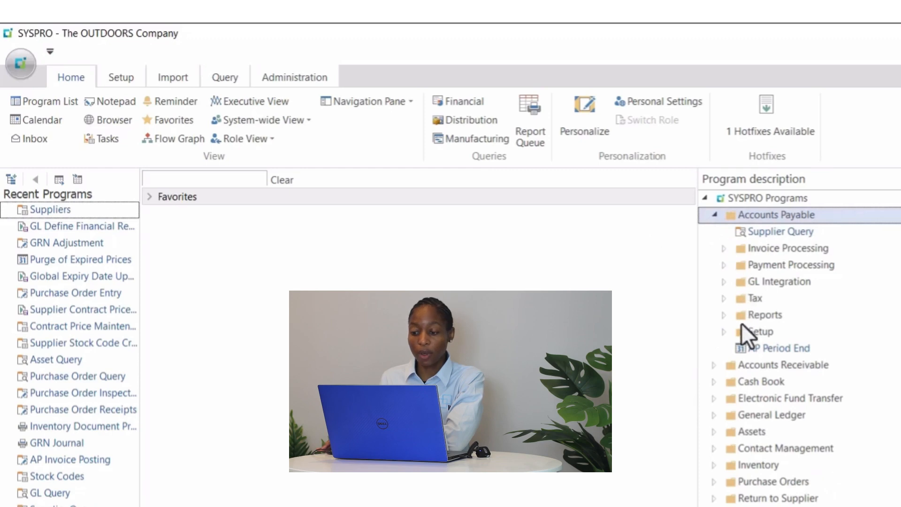
- Open the Suppliers setup program under Accounts Payable
{"action": "double_click", "coordinate": [729, 331]}
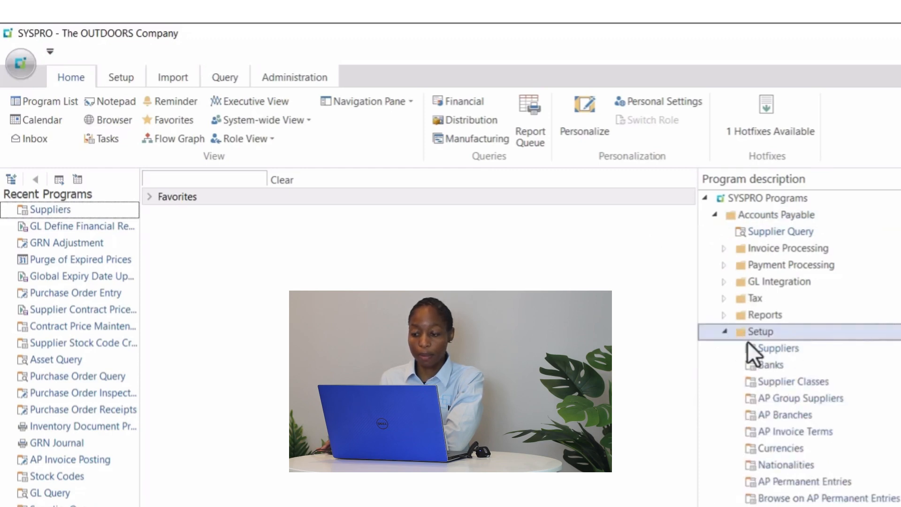
{"action": "double_click", "coordinate": [780, 349]}
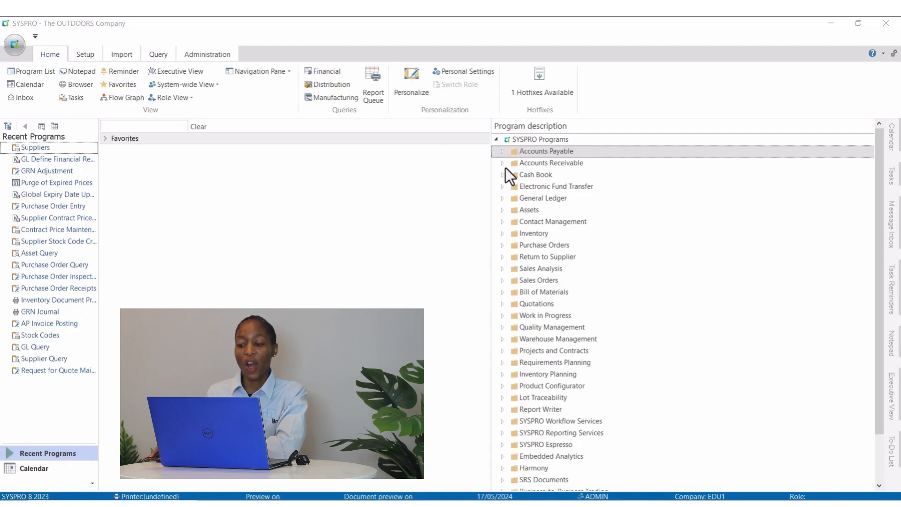
{"action": "left_click", "coordinate": [501, 152]}
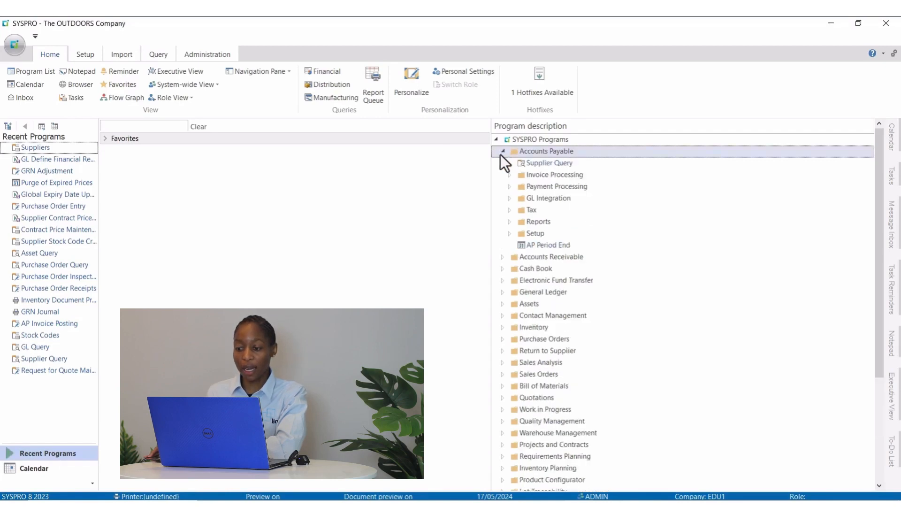
{"action": "left_click", "coordinate": [513, 233]}
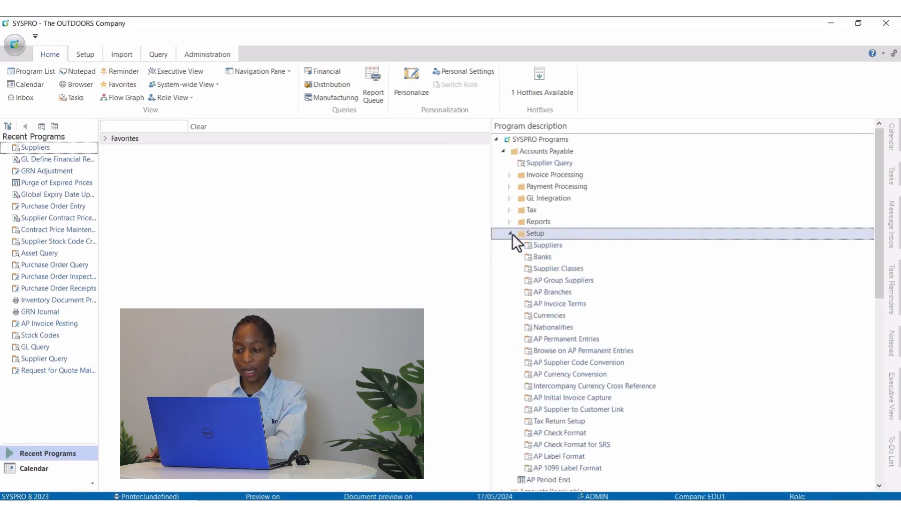
{"action": "double_click", "coordinate": [551, 249]}
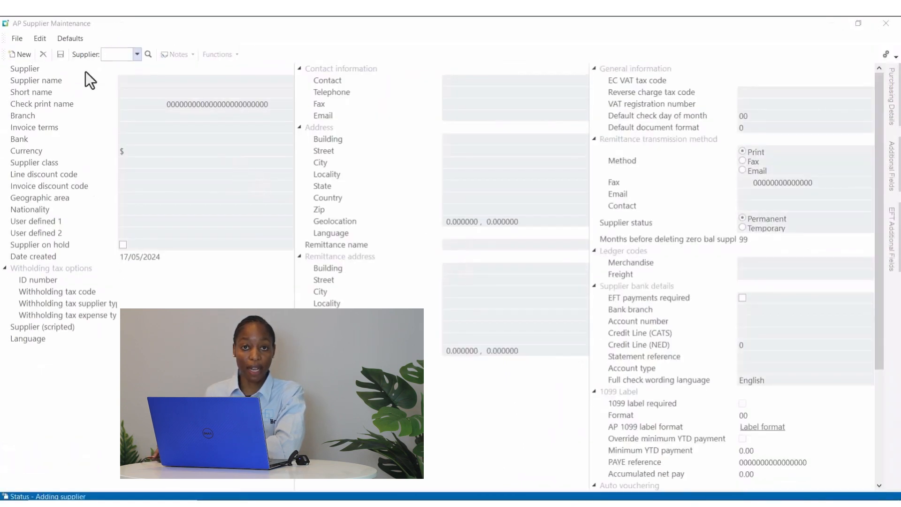
- Load supplier 5, Aztech Component Manufacturers, for maintenance
{"action": "left_click", "coordinate": [113, 58]}
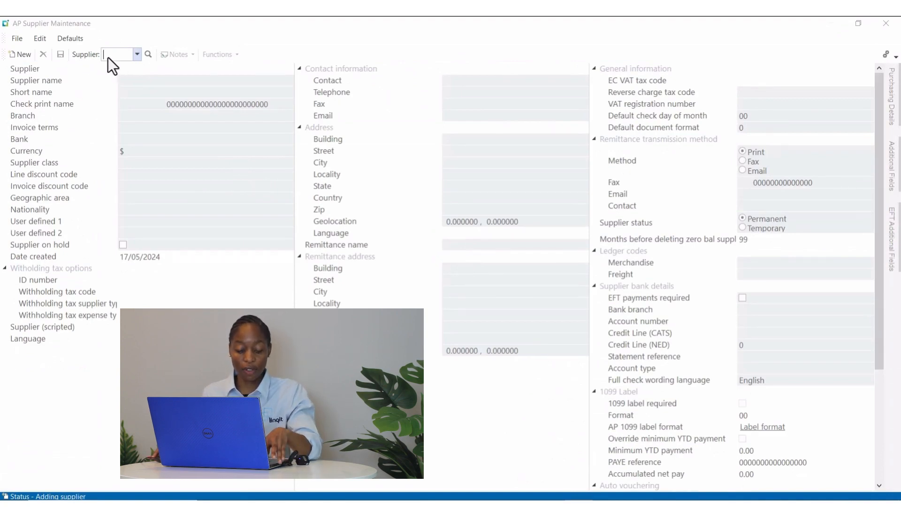
{"action": "left_click", "coordinate": [117, 58]}
{"action": "type", "text": "5"}
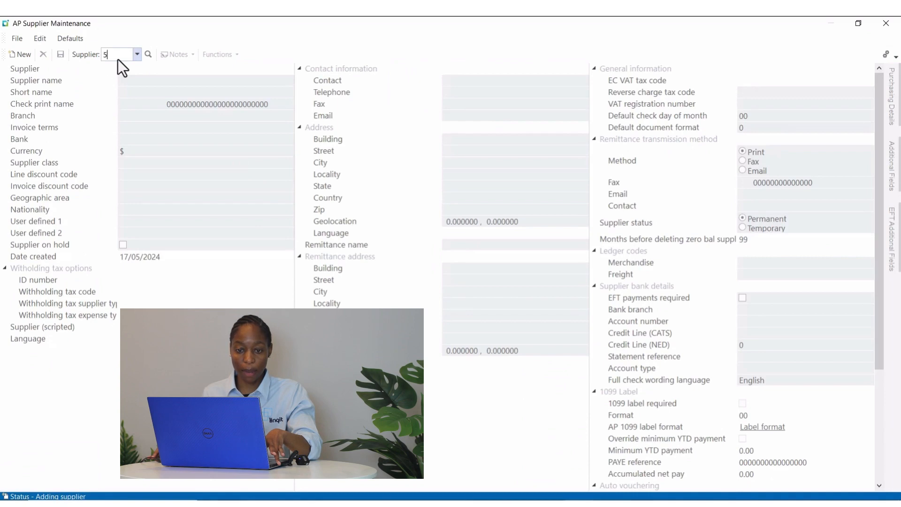
{"action": "key", "text": "Return"}
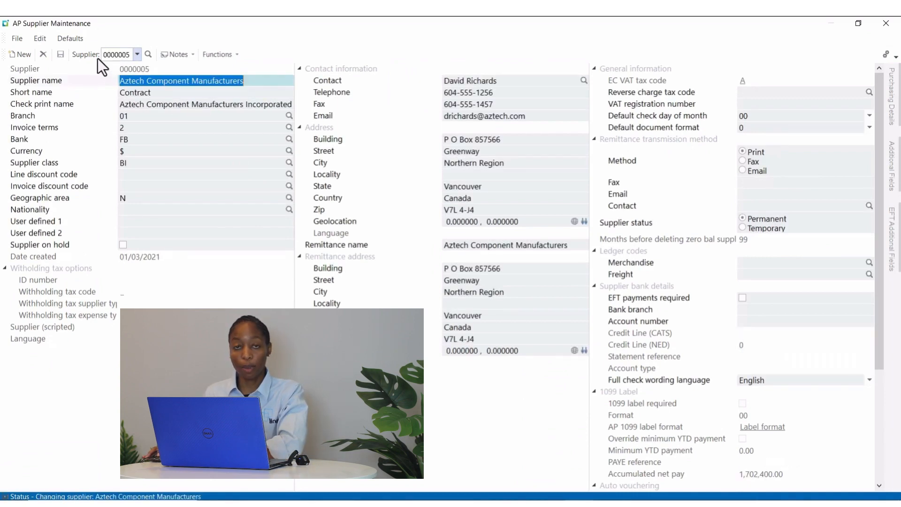
- Enable blanket purchase orders in the supplier's purchasing details, then save the supplier and close its maintenance program
{"action": "left_click", "coordinate": [888, 99]}
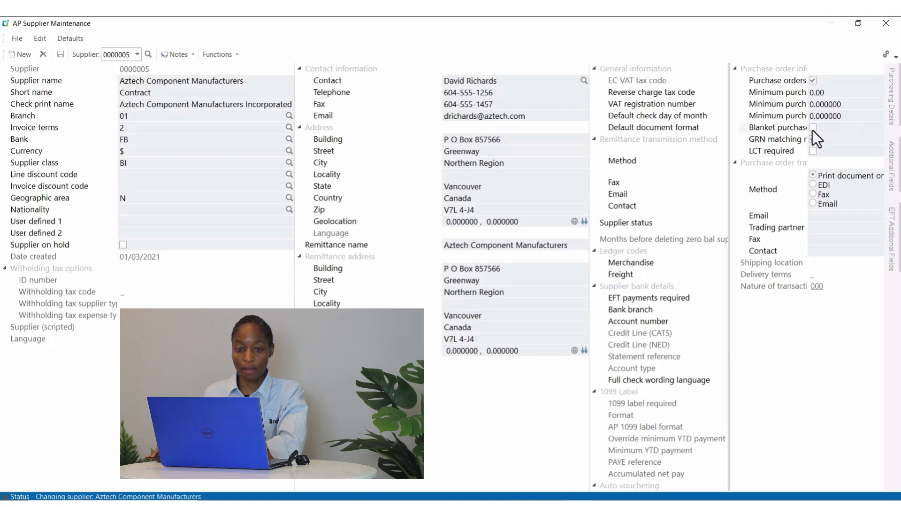
{"action": "left_click", "coordinate": [813, 129]}
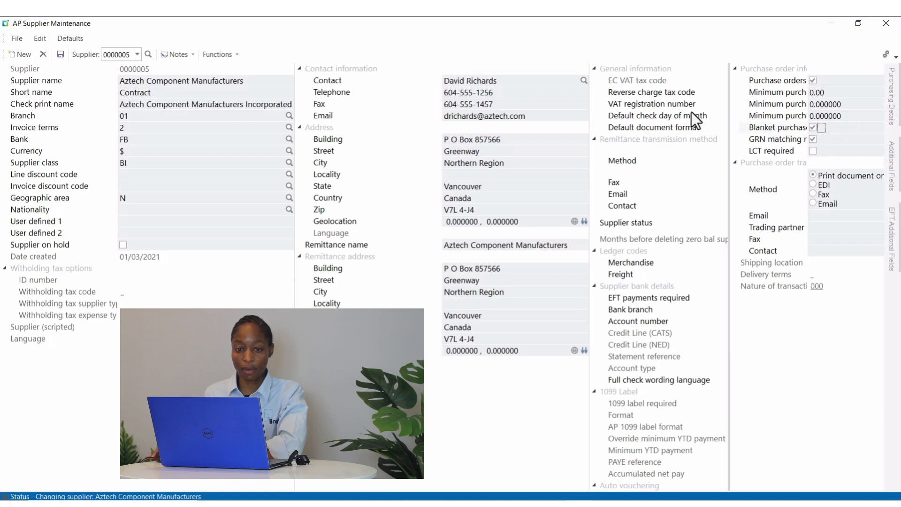
{"action": "left_click", "coordinate": [63, 56]}
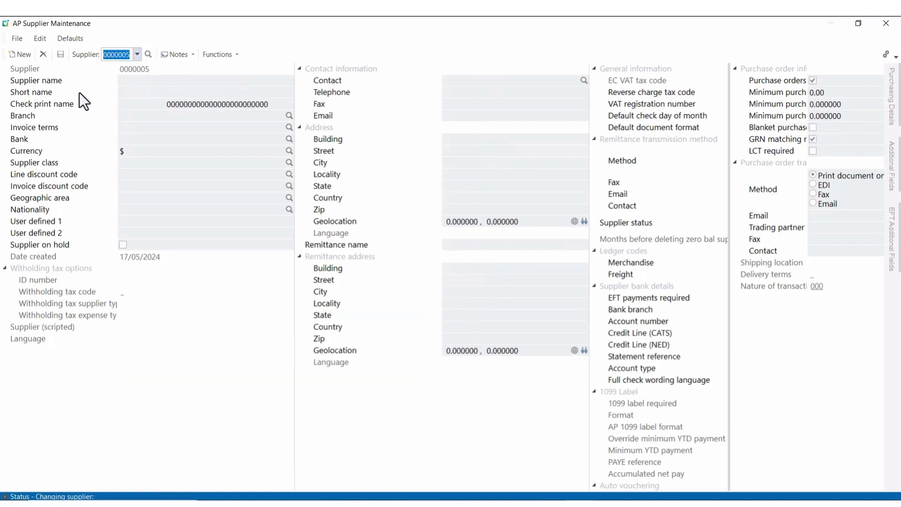
{"action": "left_click", "coordinate": [887, 25]}
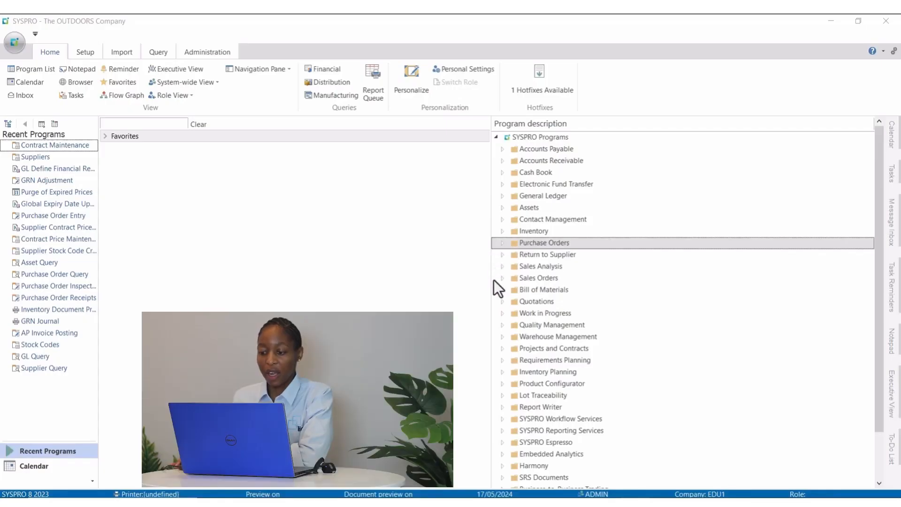
- Open the Contract Maintenance program from the Blanket Purchase Orders setup under Purchase Orders
{"action": "left_click", "coordinate": [503, 244]}
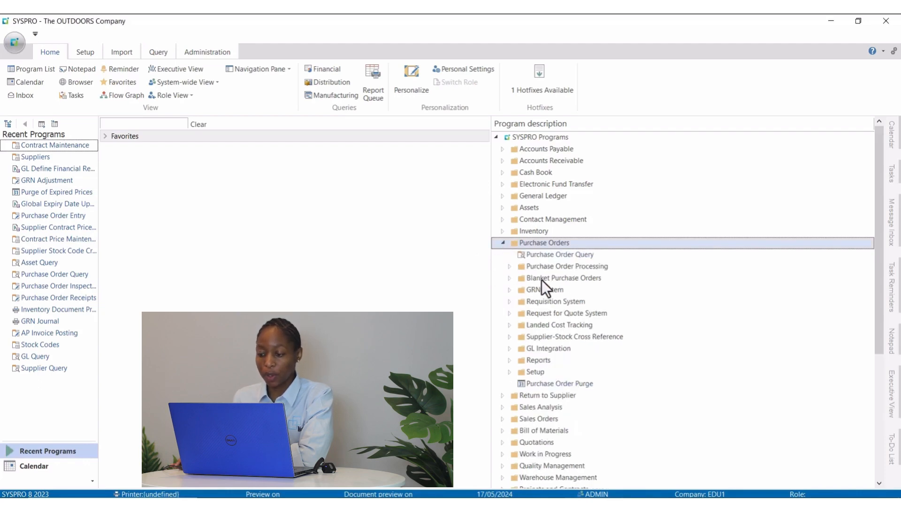
{"action": "left_click", "coordinate": [509, 279]}
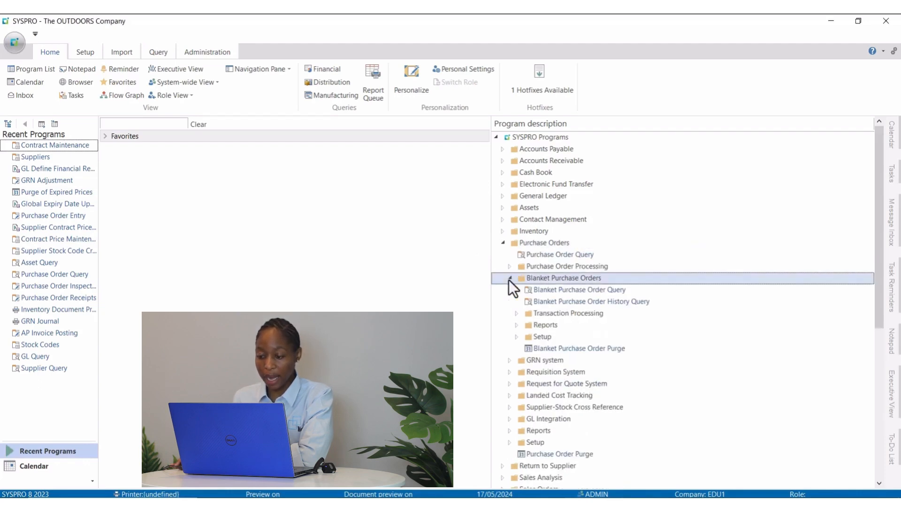
{"action": "left_click", "coordinate": [516, 337]}
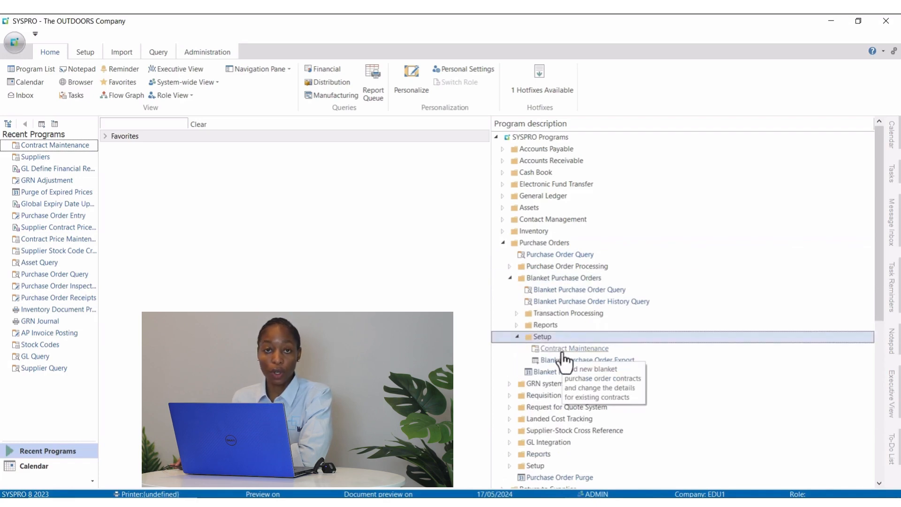
{"action": "left_click", "coordinate": [565, 351]}
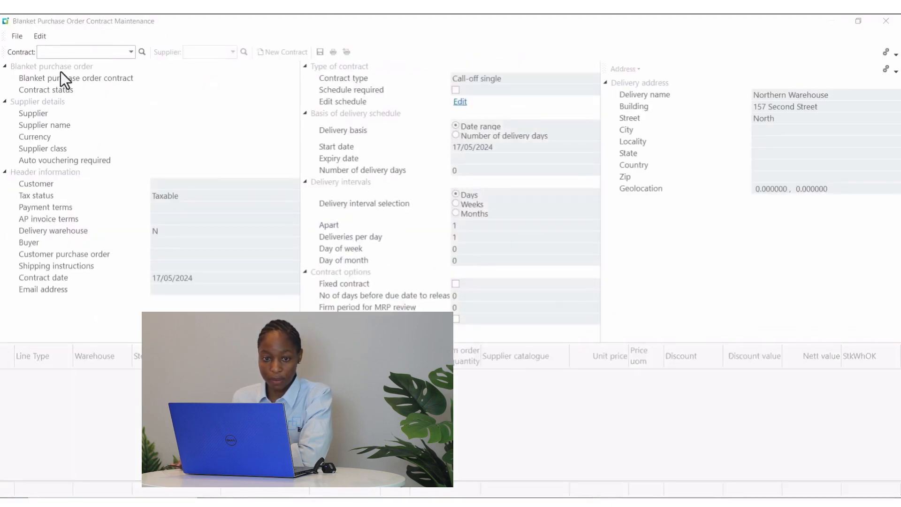
- Start a new blanket purchase order contract MAS001-001 for supplier 12, Master Engineers
{"action": "left_click", "coordinate": [54, 52]}
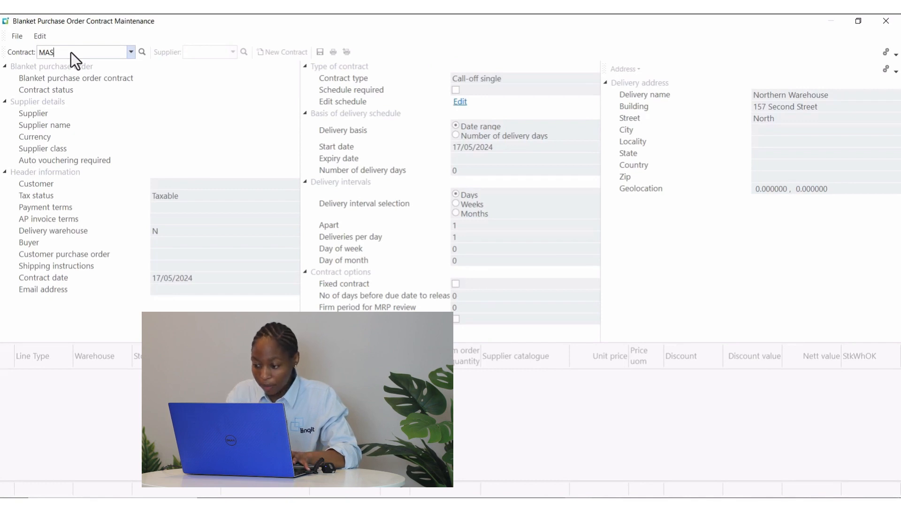
{"action": "type", "text": "01-001"}
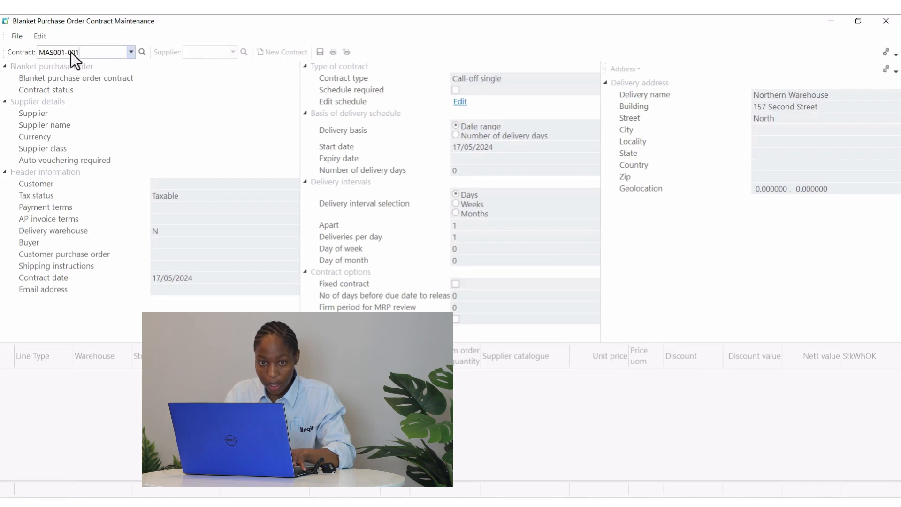
{"action": "key", "text": "Return"}
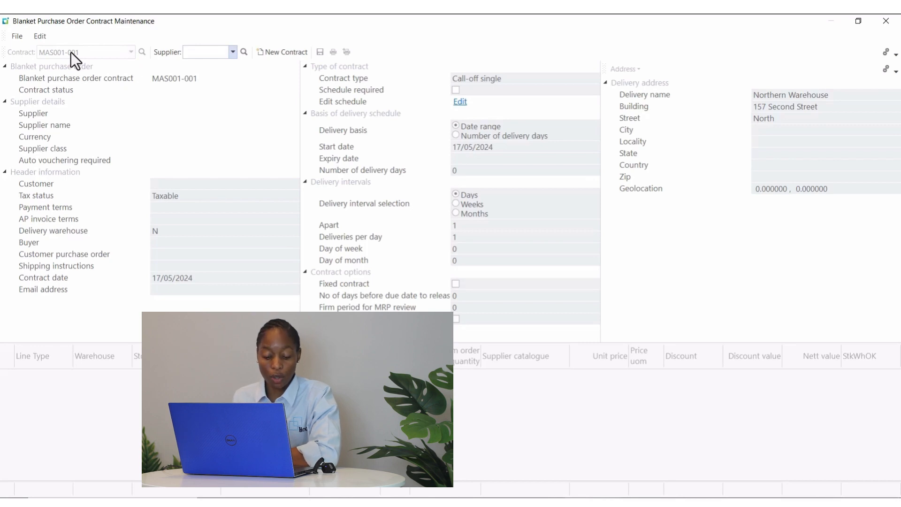
{"action": "type", "text": "12"}
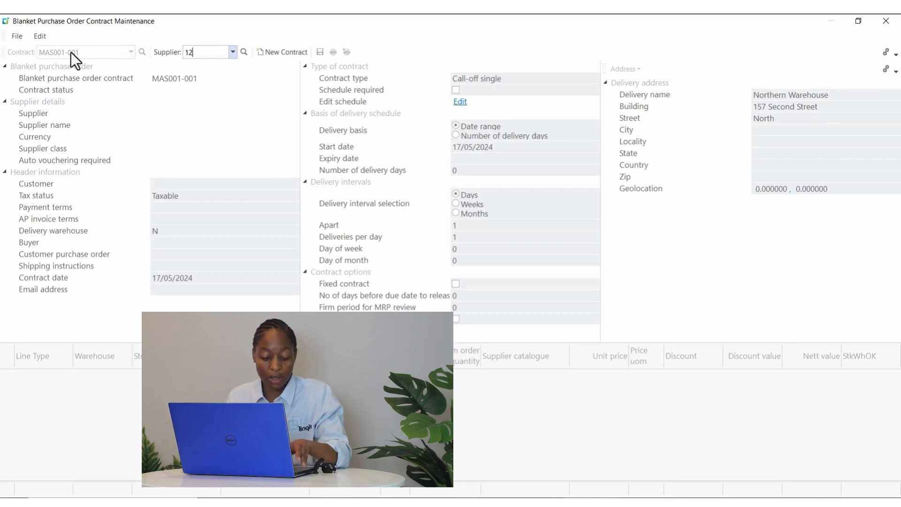
{"action": "key", "text": "Tab"}
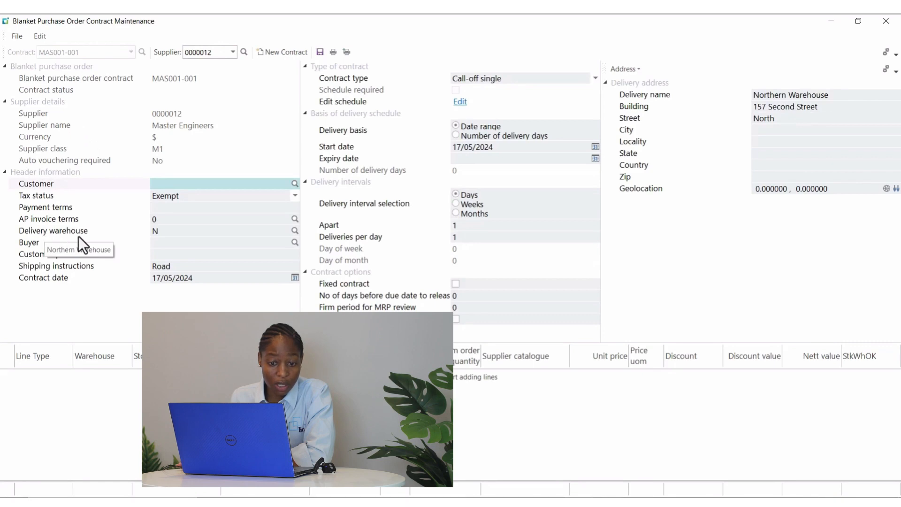
- Set the contract's delivery warehouse to RM and its contract type to Call-off multiple
{"action": "left_click", "coordinate": [295, 230]}
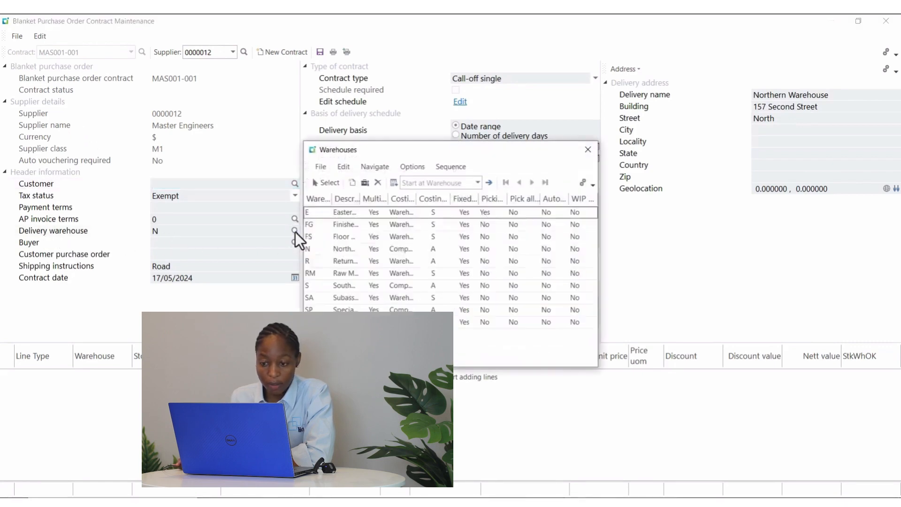
{"action": "left_click", "coordinate": [314, 274]}
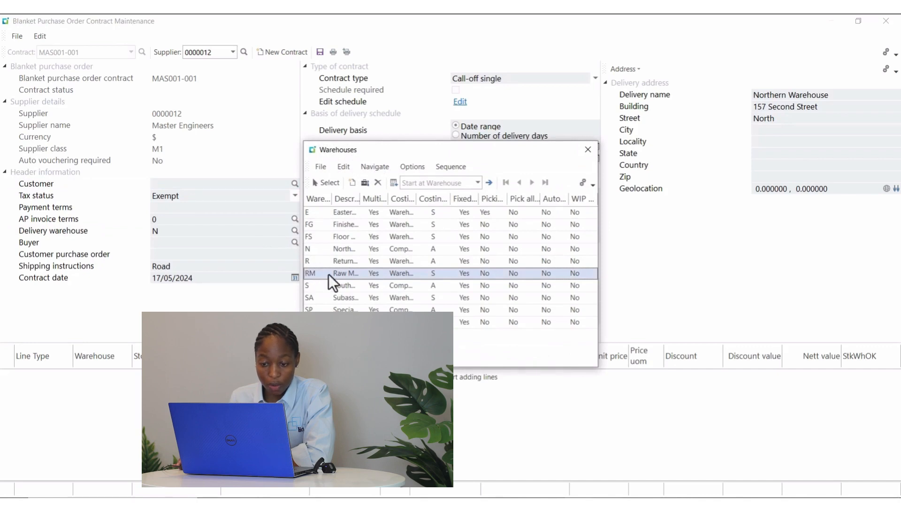
{"action": "left_click", "coordinate": [327, 185]}
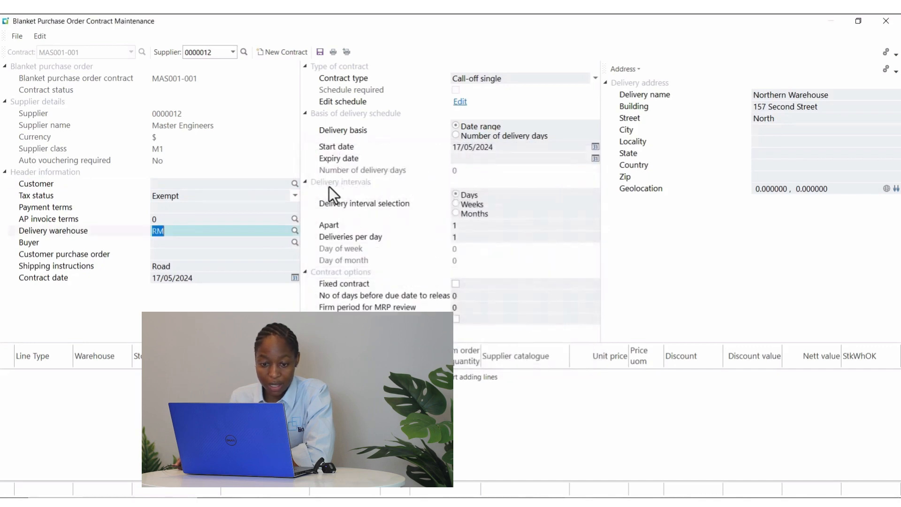
{"action": "key", "text": "Tab"}
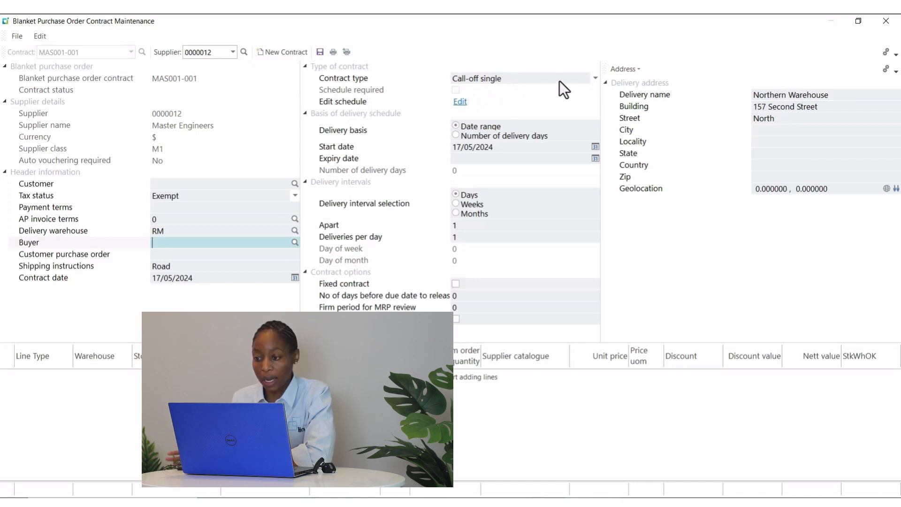
{"action": "left_click", "coordinate": [595, 78]}
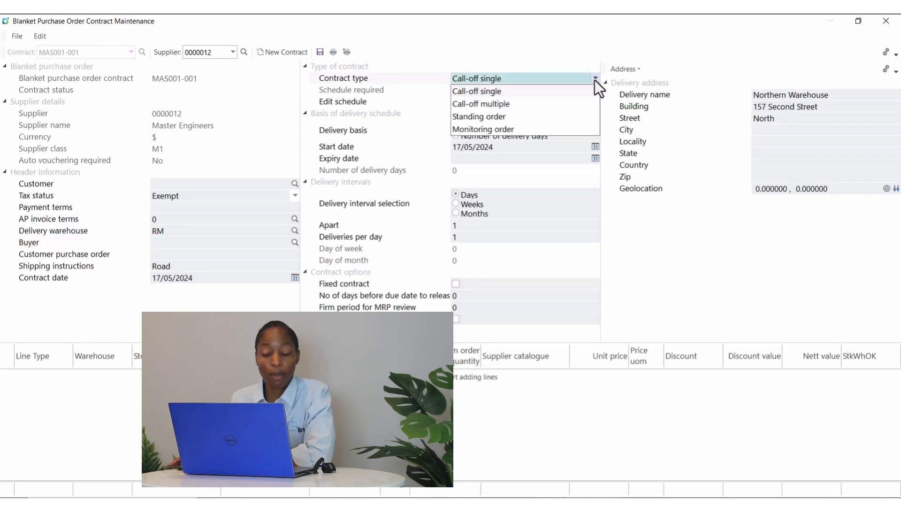
{"action": "left_click", "coordinate": [510, 105]}
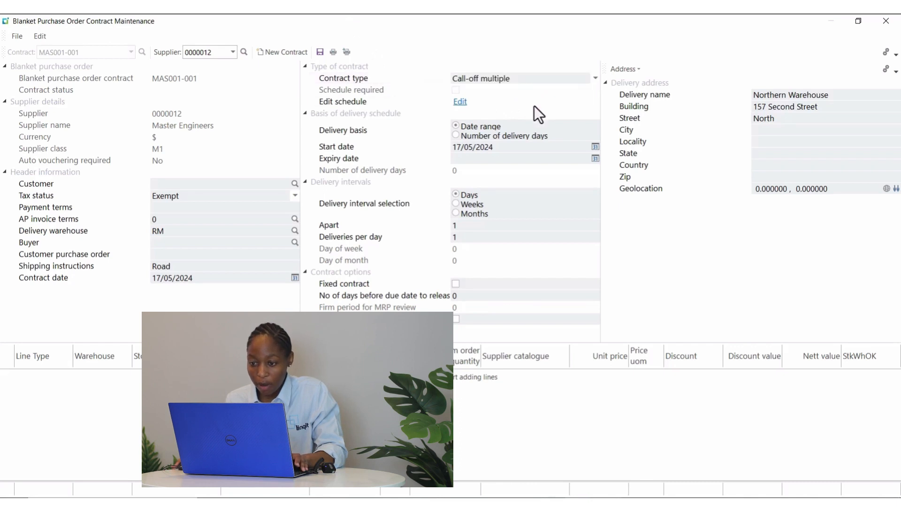
- Set the delivery schedule's start date to 12/06/2024
{"action": "left_click", "coordinate": [510, 131]}
{"action": "left_click", "coordinate": [495, 149]}
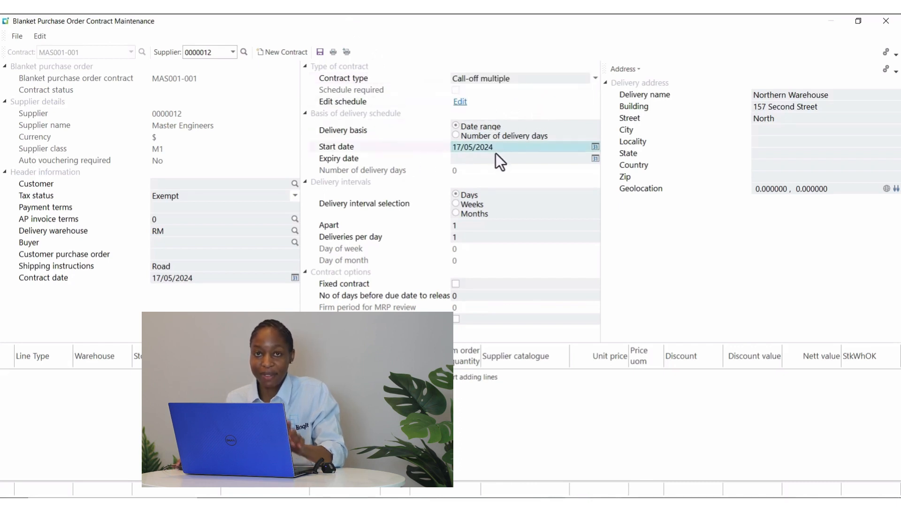
{"action": "left_click", "coordinate": [595, 147]}
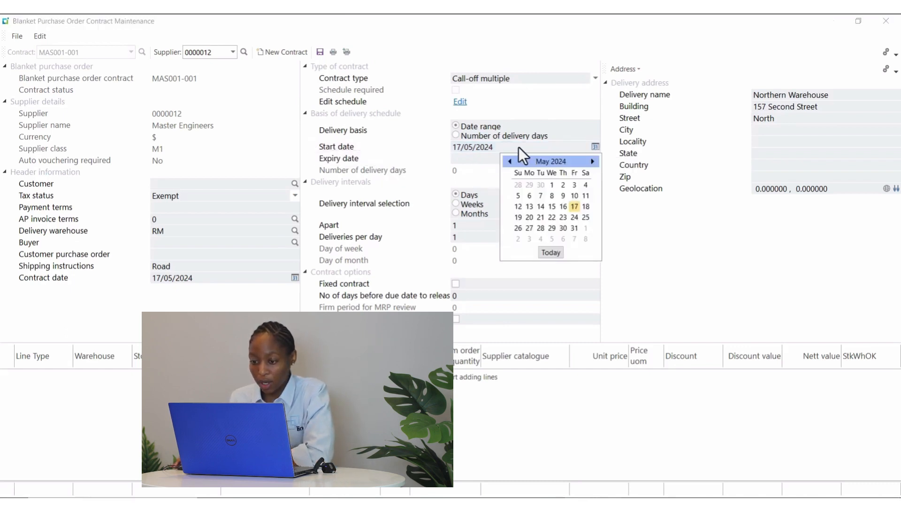
{"action": "left_click", "coordinate": [592, 161]}
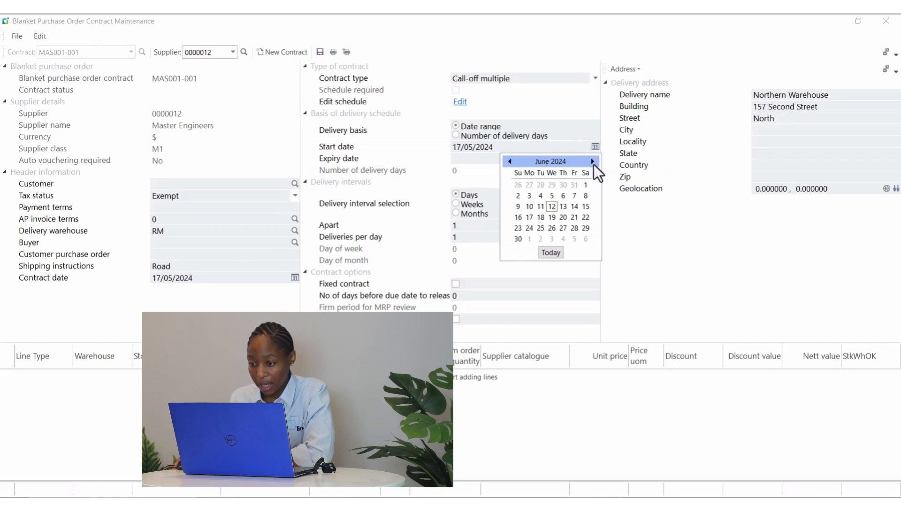
{"action": "left_click", "coordinate": [551, 206]}
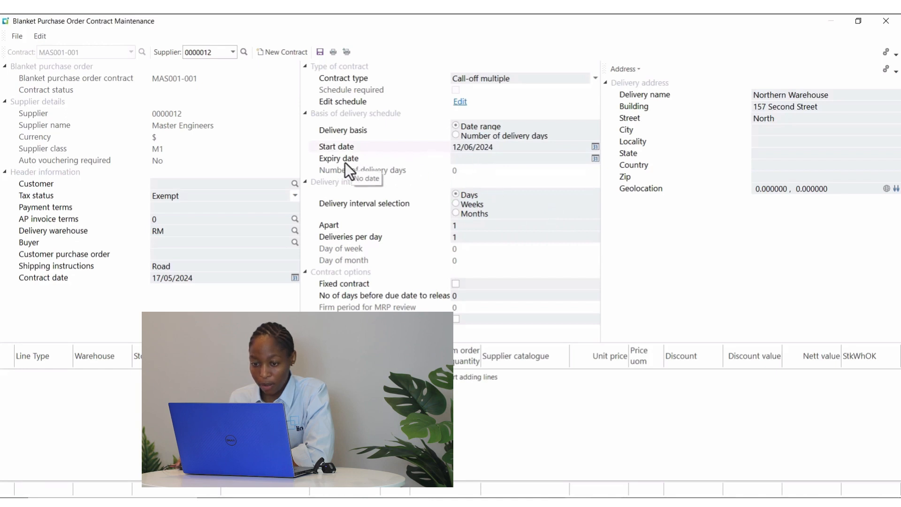
- Set the delivery schedule's expiry date to 02/08/2024
{"action": "left_click", "coordinate": [595, 159]}
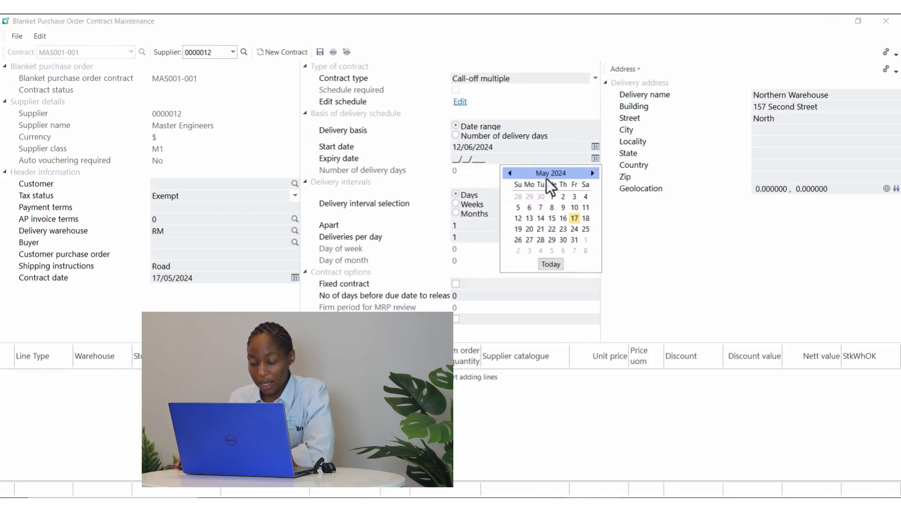
{"action": "left_click", "coordinate": [592, 173]}
{"action": "left_click", "coordinate": [592, 173]}
{"action": "left_click", "coordinate": [592, 174]}
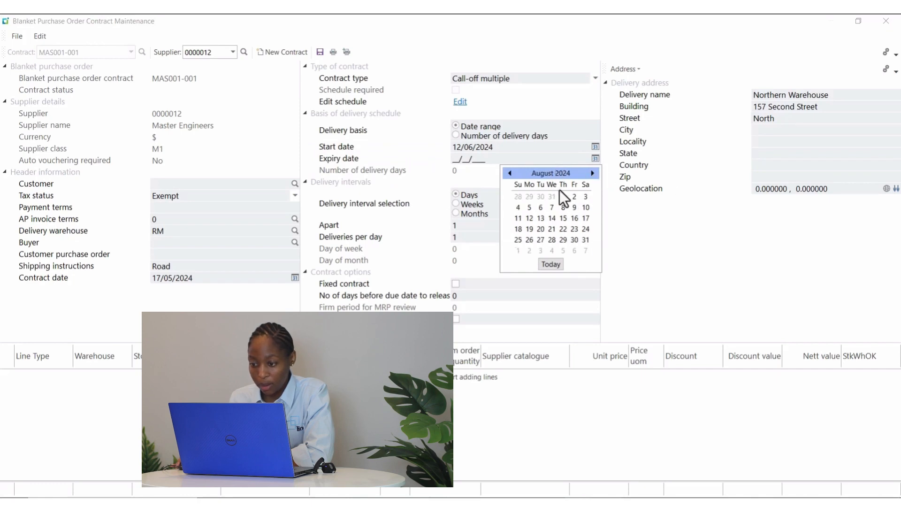
{"action": "left_click", "coordinate": [574, 197]}
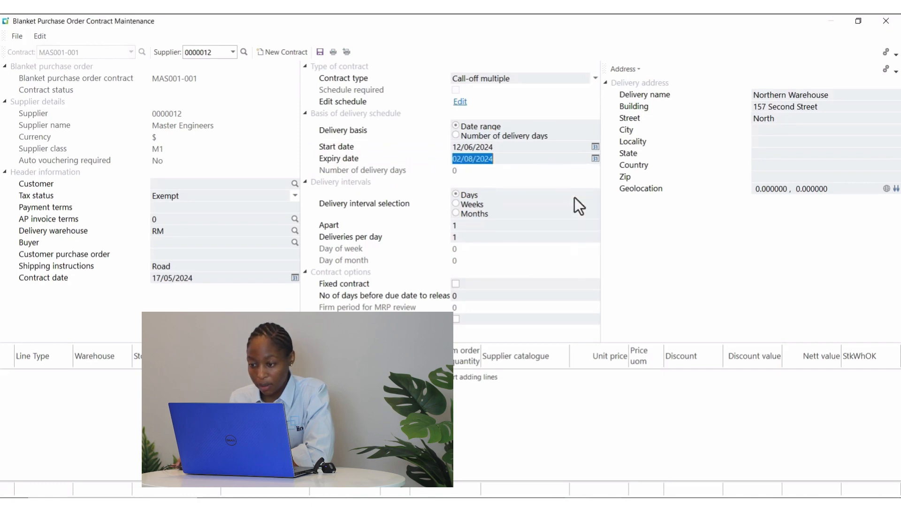
{"action": "key", "text": "Tab"}
{"action": "key", "text": "Tab"}
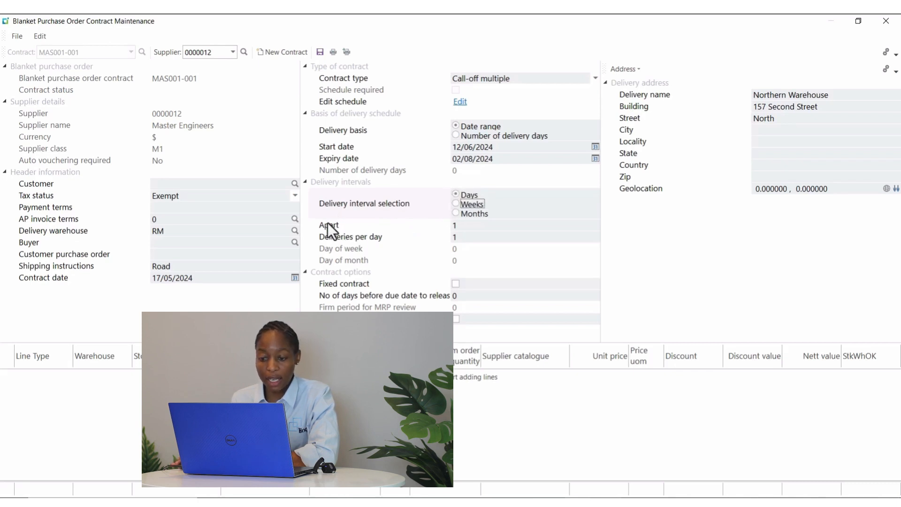
- Set the delivery interval to 3 days apart and mark the contract as a fixed contract
{"action": "left_click", "coordinate": [473, 226]}
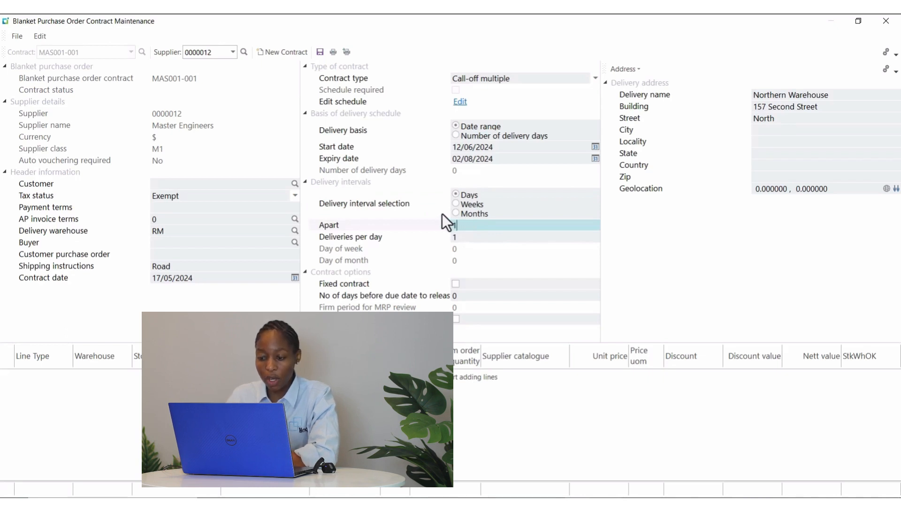
{"action": "key", "text": "BackSpace"}
{"action": "type", "text": "3"}
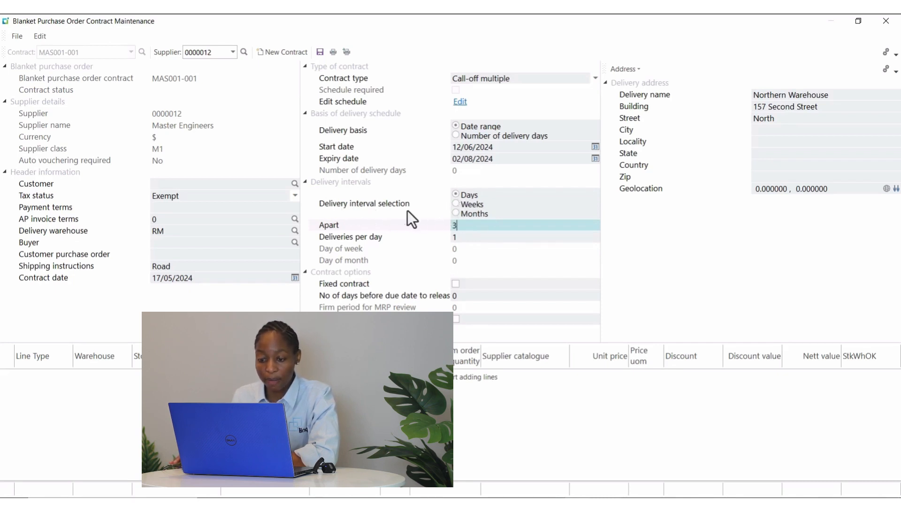
{"action": "key", "text": "Tab"}
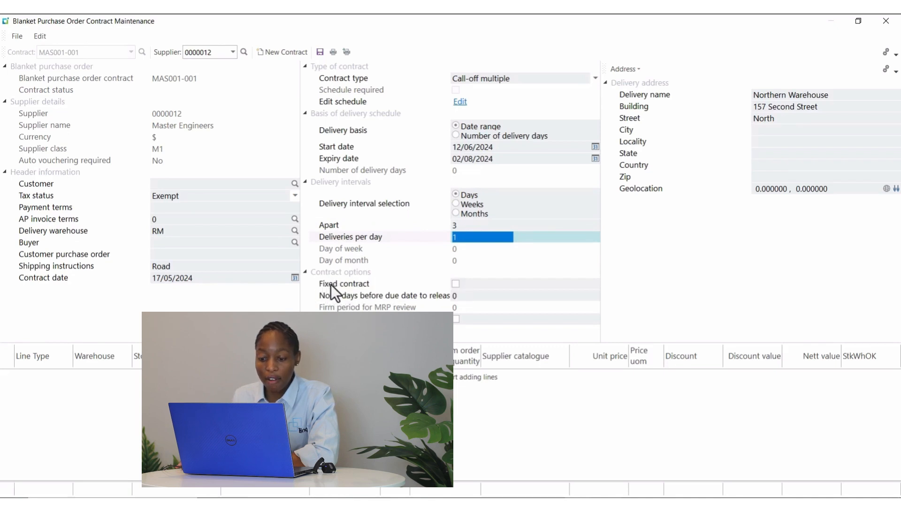
{"action": "left_click", "coordinate": [458, 285]}
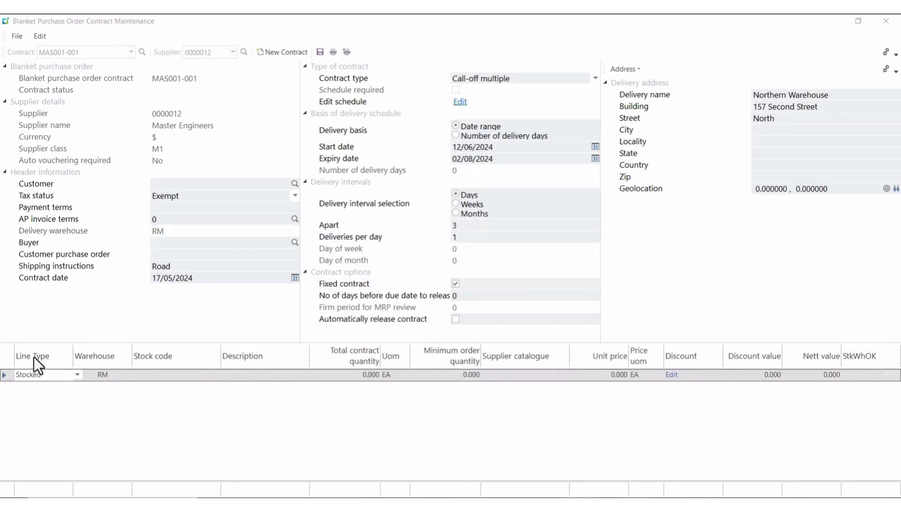
- Add a stocked contract line in warehouse RM for stock code B1204
{"action": "left_click", "coordinate": [12, 376]}
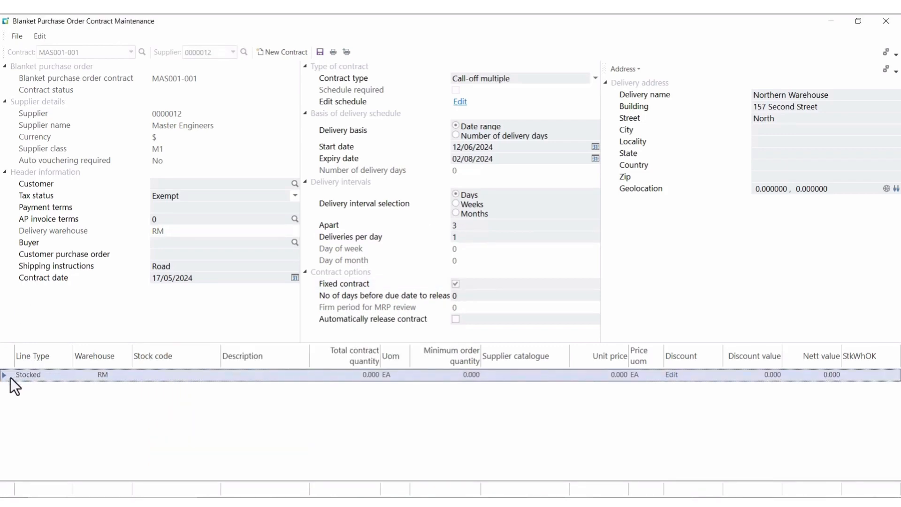
{"action": "left_click", "coordinate": [30, 377]}
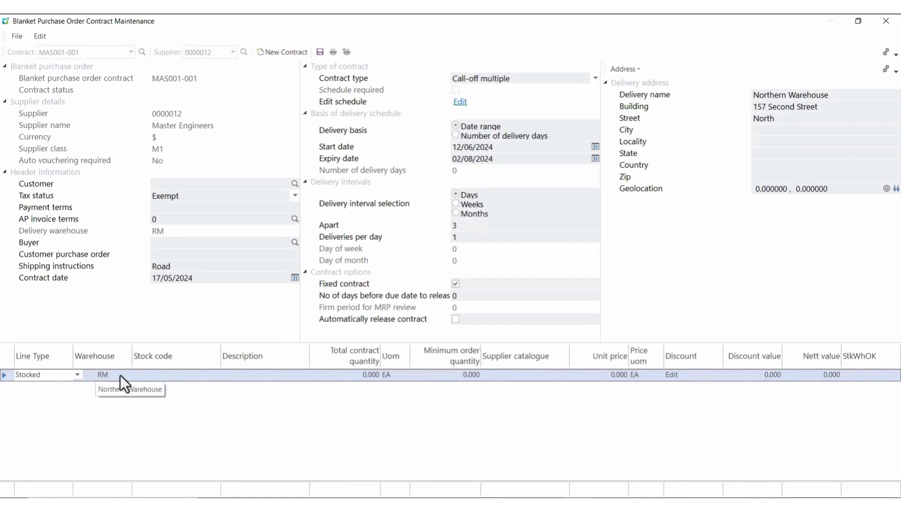
{"action": "left_click", "coordinate": [150, 374]}
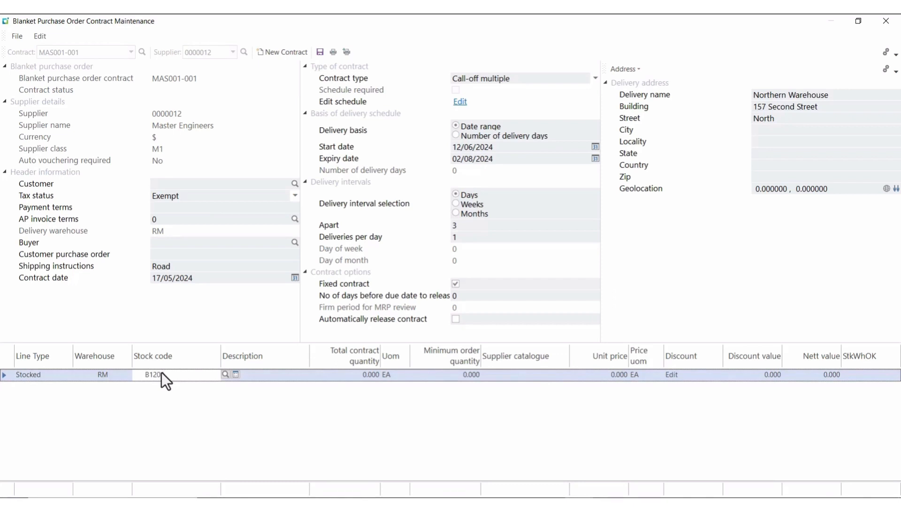
{"action": "key", "text": "Tab"}
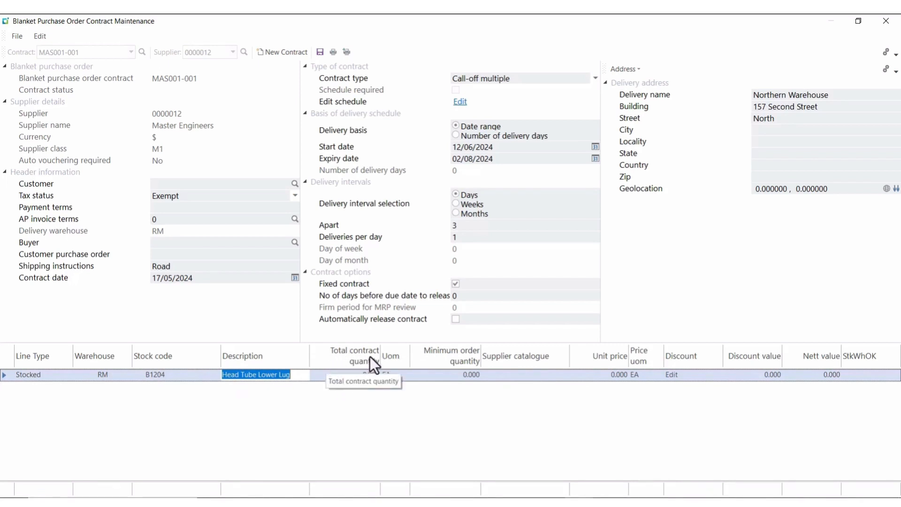
- Give the B1204 line a total contract quantity of 5000, a minimum order quantity of 50 and a unit price of 5.75
{"action": "left_click", "coordinate": [366, 378]}
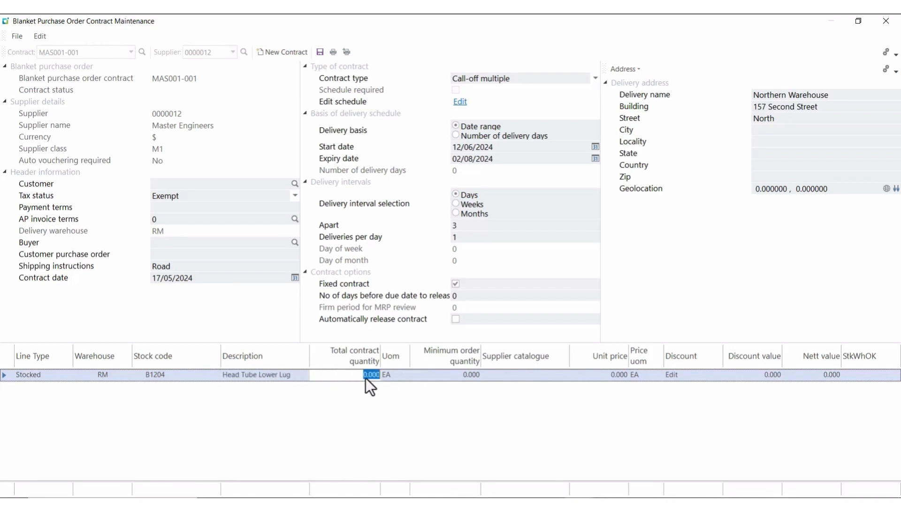
{"action": "type", "text": "5000"}
{"action": "key", "text": "Tab"}
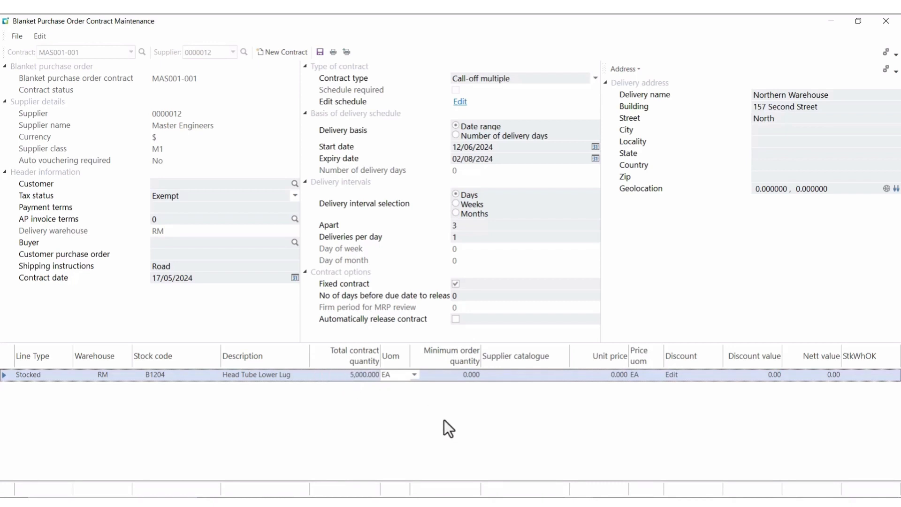
{"action": "key", "text": "Tab"}
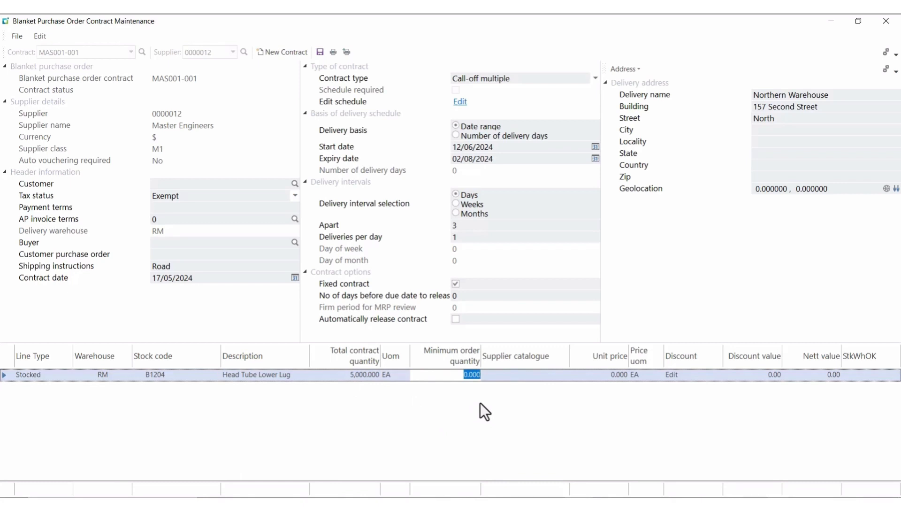
{"action": "type", "text": "50"}
{"action": "key", "text": "Tab"}
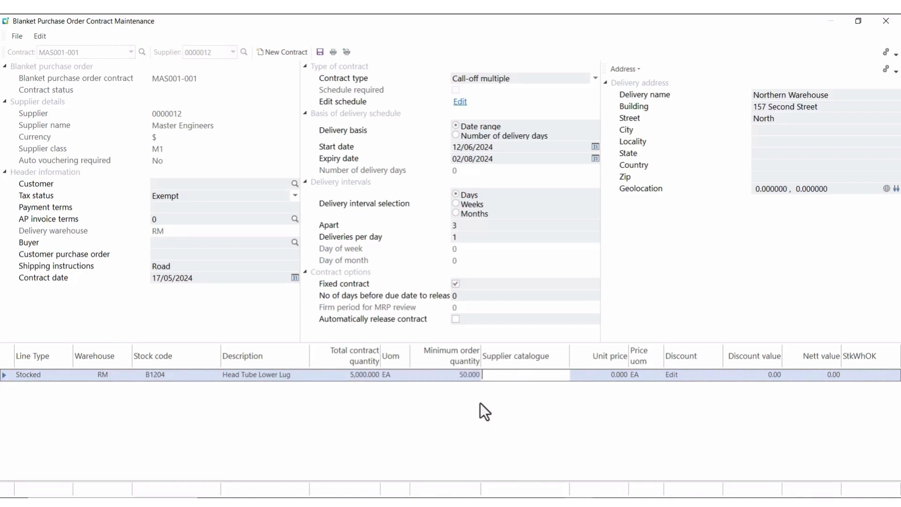
{"action": "key", "text": "Tab"}
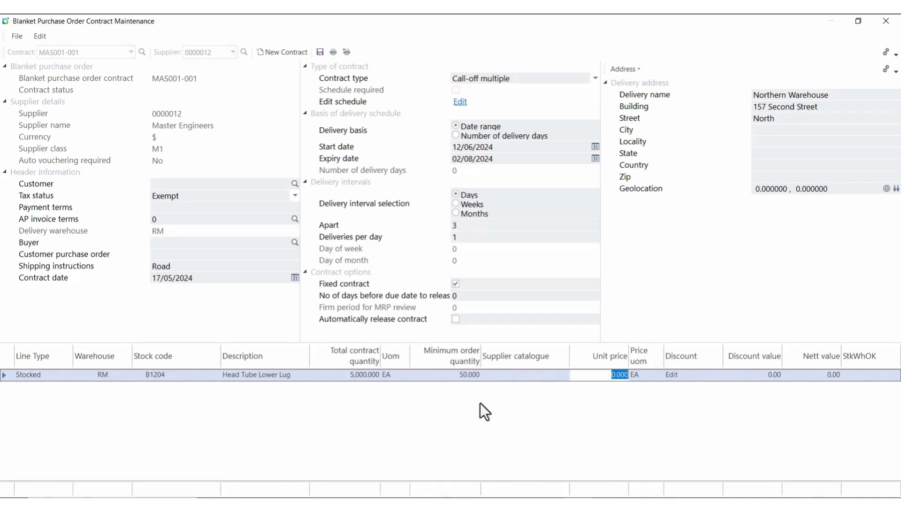
{"action": "type", "text": "5.75"}
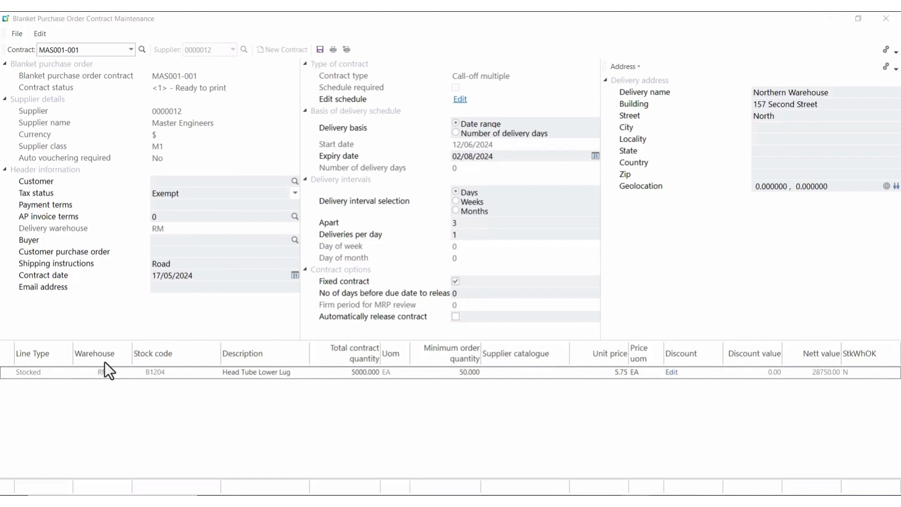
- Add a second stocked contract line for stock code B1205
{"action": "left_click", "coordinate": [27, 384]}
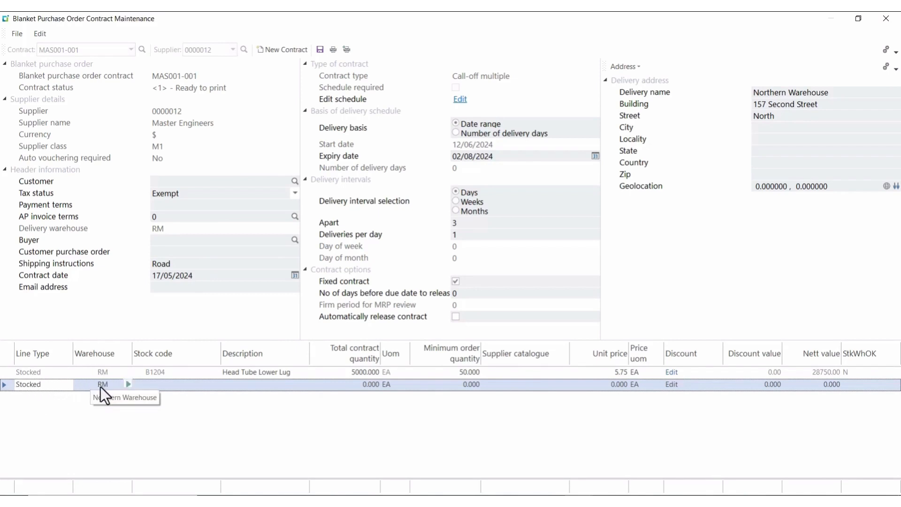
{"action": "left_click", "coordinate": [150, 389]}
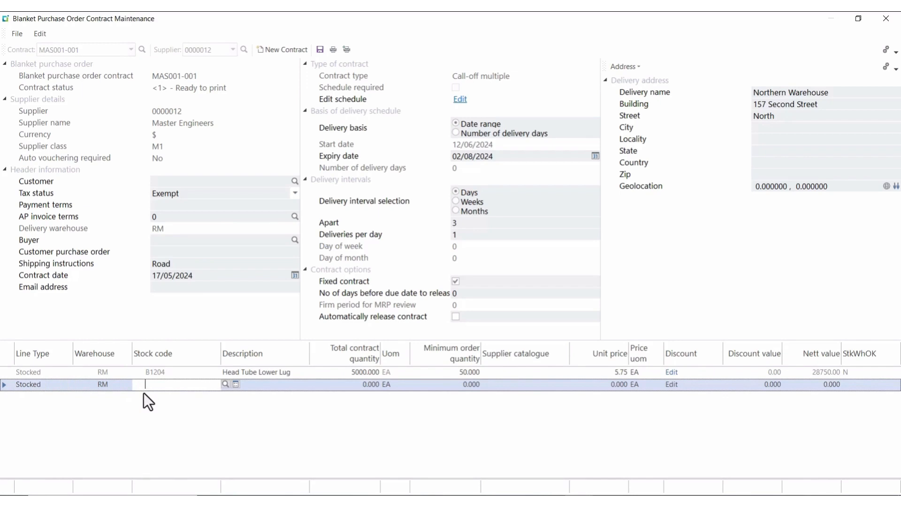
{"action": "type", "text": "b1205"}
{"action": "key", "text": "Tab"}
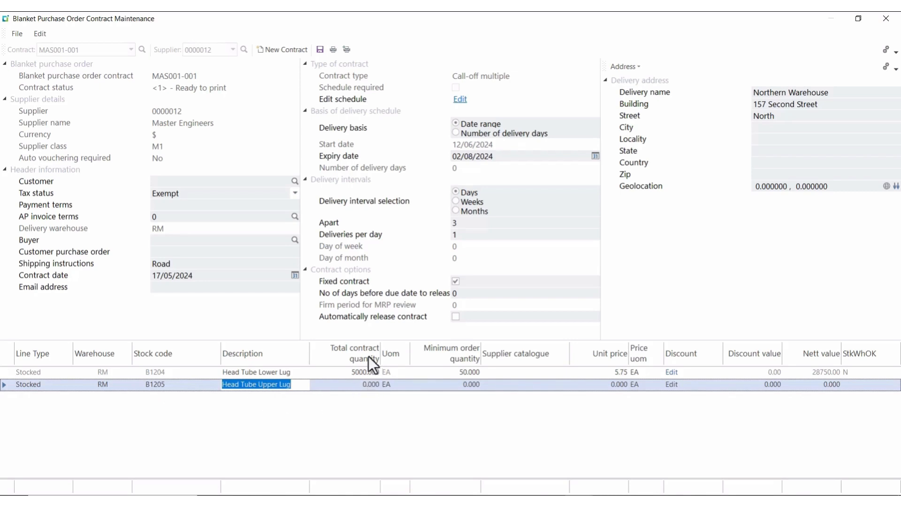
- Give the B1205 line a total contract quantity of 5000, a minimum order quantity of 50 and a unit price of 3.45
{"action": "left_click", "coordinate": [374, 382]}
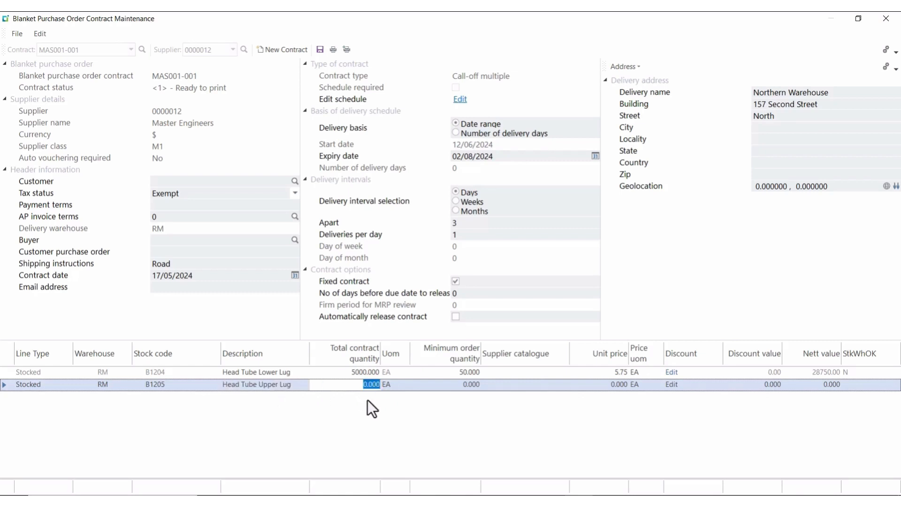
{"action": "type", "text": "5,0"}
{"action": "type", "text": "00"}
{"action": "key", "text": "Tab"}
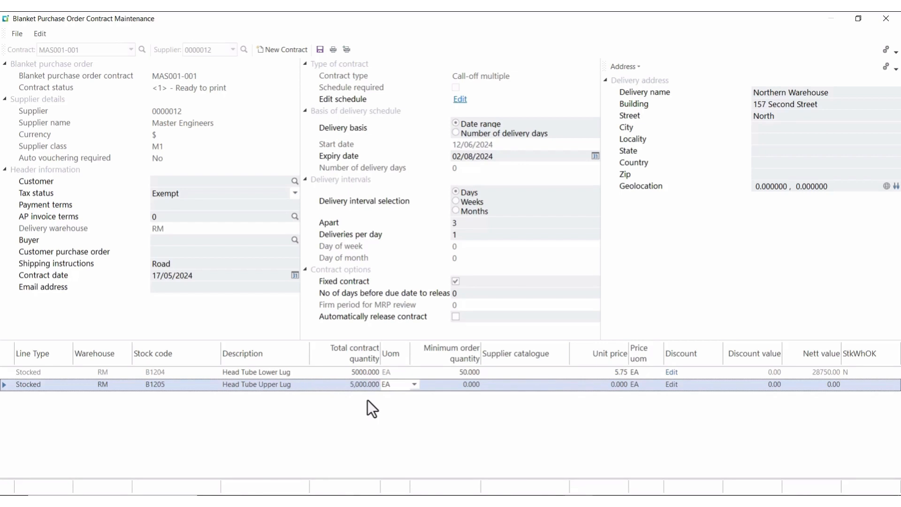
{"action": "key", "text": "Tab"}
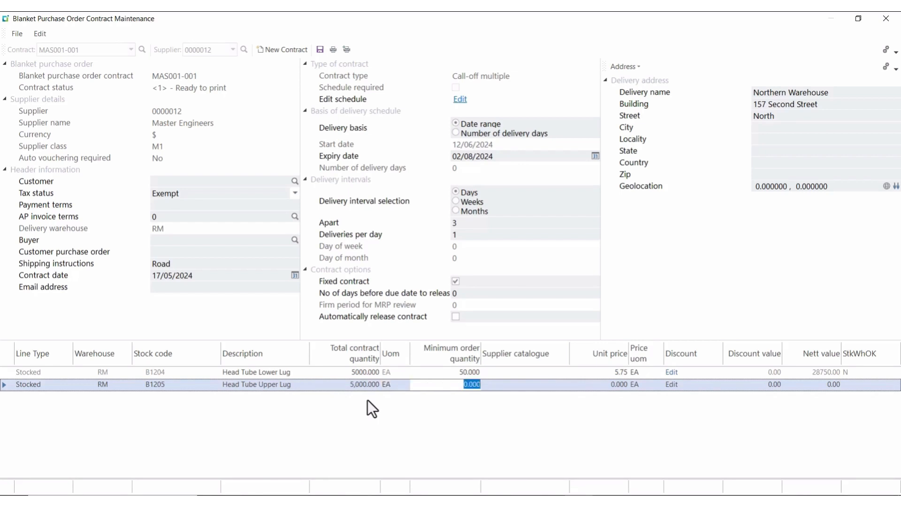
{"action": "type", "text": "50"}
{"action": "key", "text": "Tab"}
{"action": "key", "text": "Tab"}
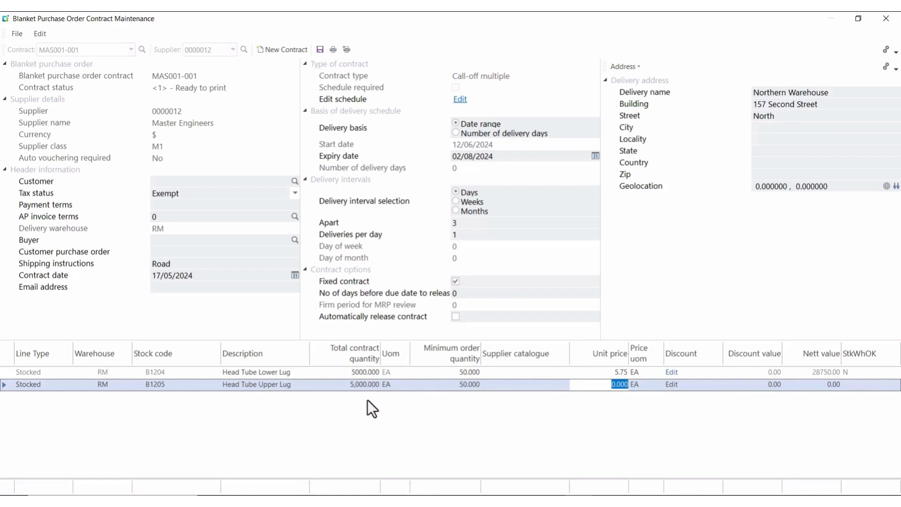
{"action": "type", "text": "3.45"}
{"action": "key", "text": "Tab"}
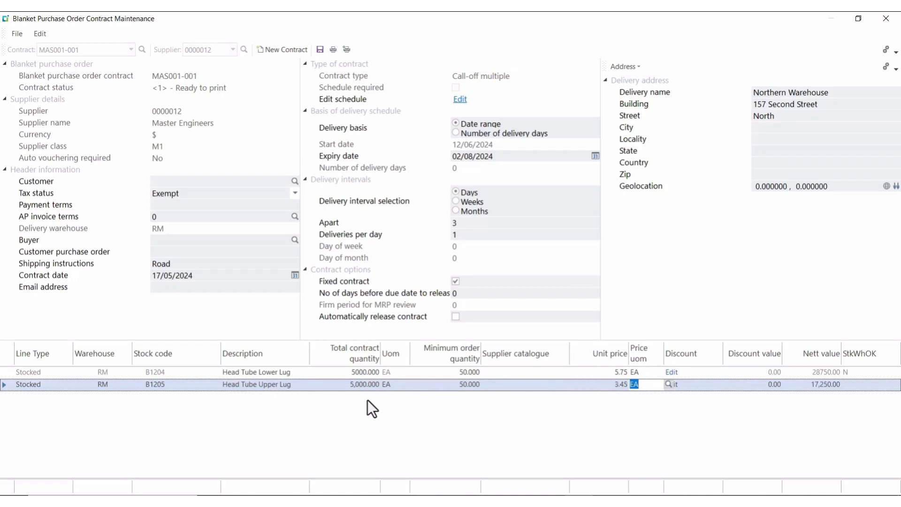
- Add a third stocked contract line for stock code B1206
{"action": "left_click", "coordinate": [26, 398]}
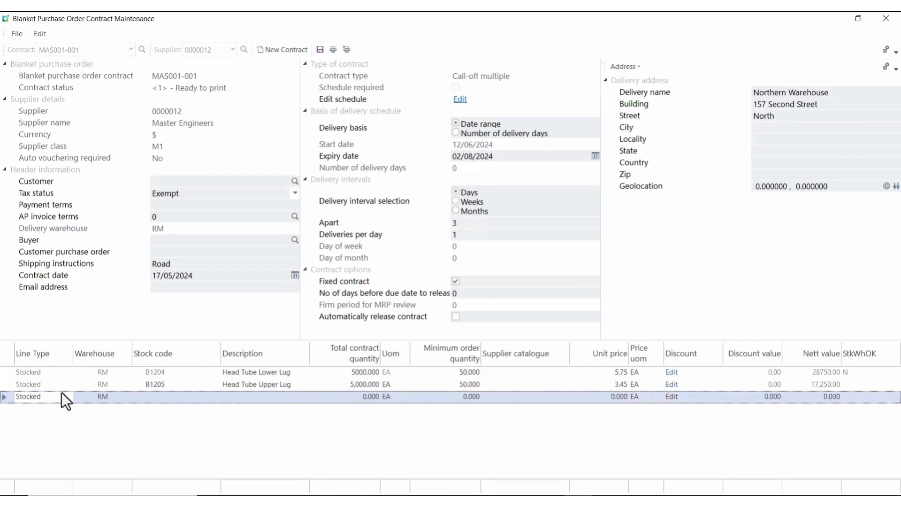
{"action": "left_click", "coordinate": [149, 399]}
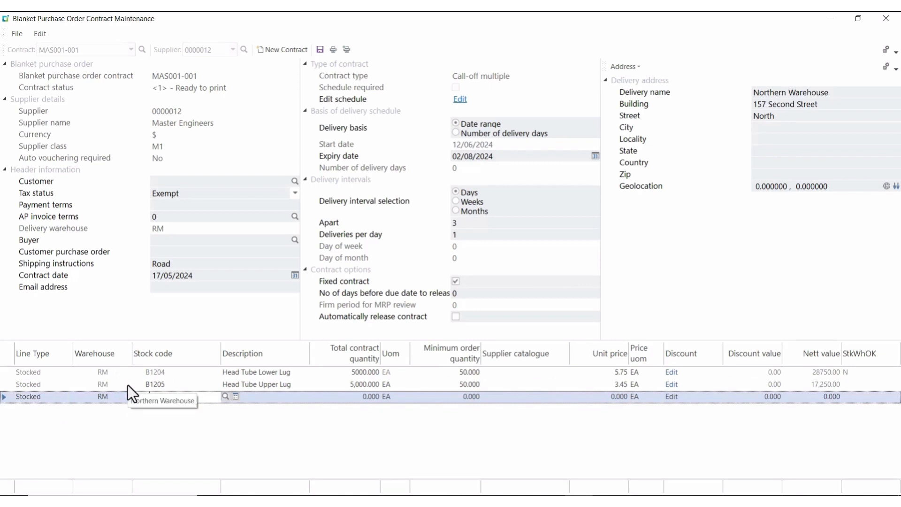
{"action": "type", "text": "B1206"}
{"action": "key", "text": "Tab"}
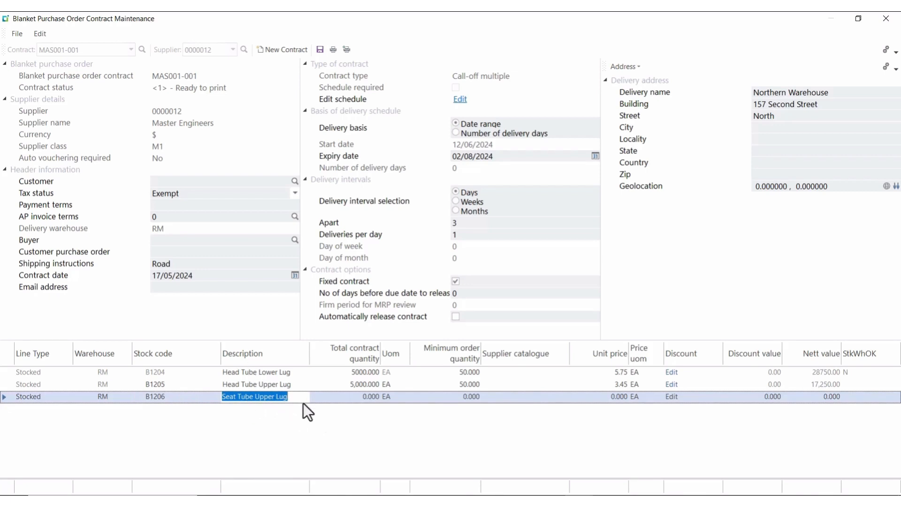
- Give the B1206 line a total contract quantity of 5000, a minimum order quantity of 50 and a unit price of 3.45
{"action": "key", "text": "Tab"}
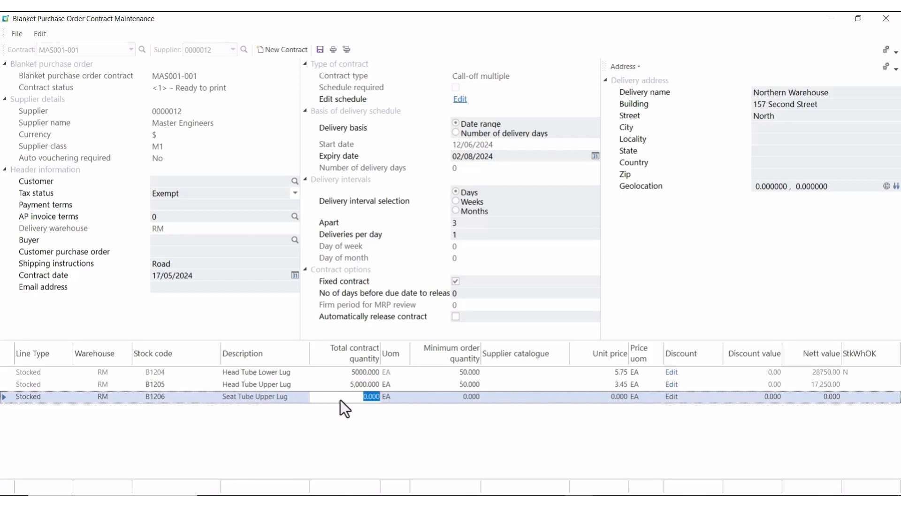
{"action": "type", "text": "5000"}
{"action": "key", "text": "Tab"}
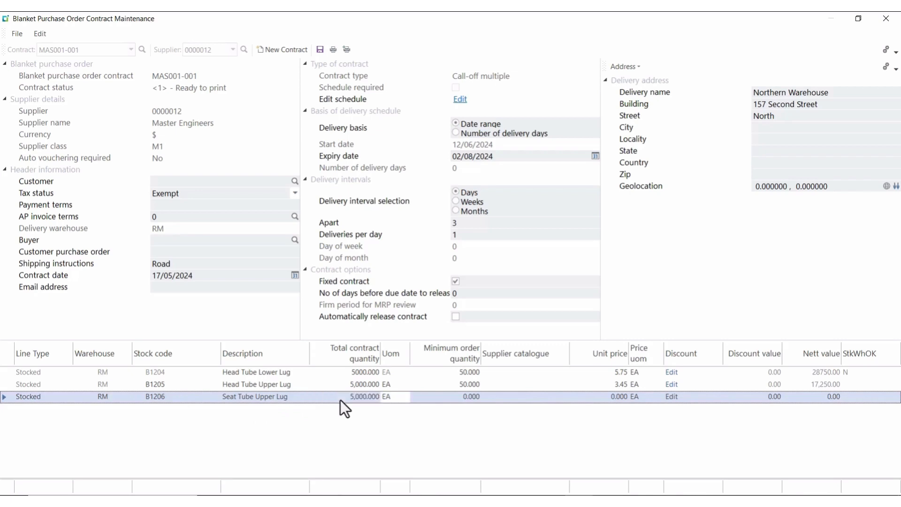
{"action": "key", "text": "Tab"}
{"action": "type", "text": "50"}
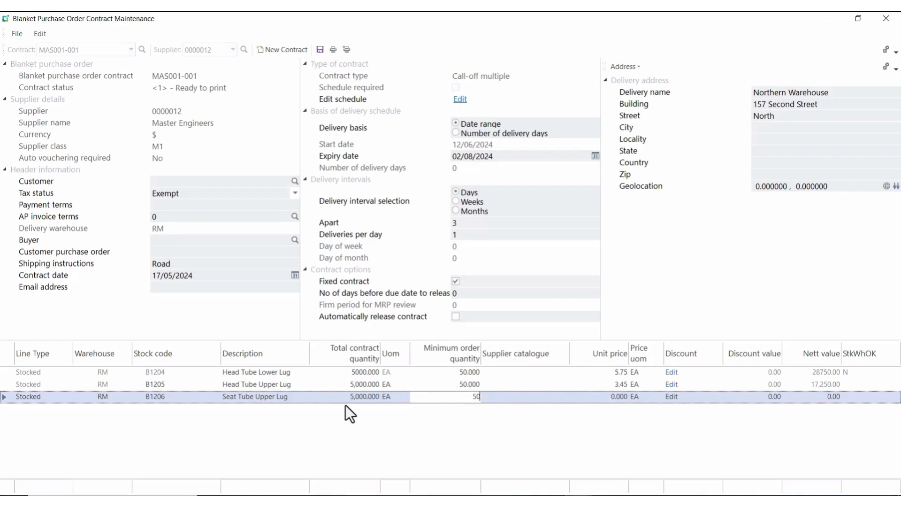
{"action": "key", "text": "Tab"}
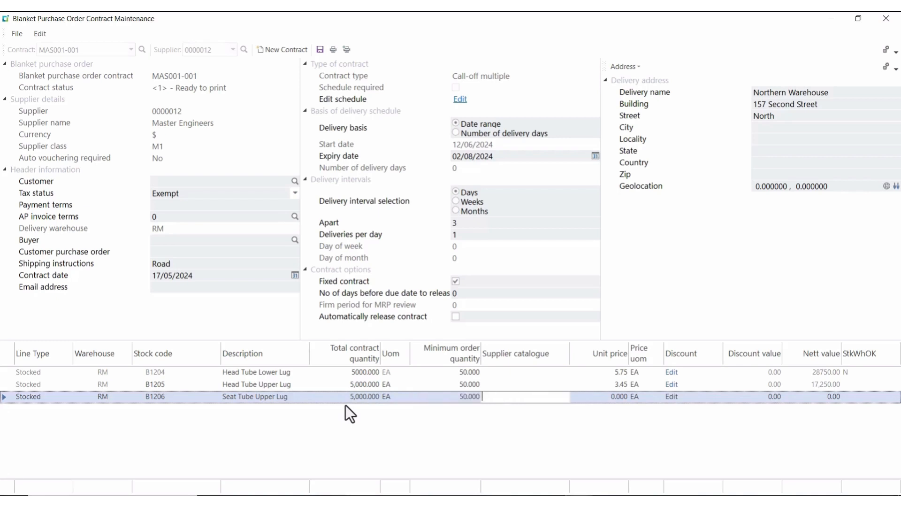
{"action": "key", "text": "Tab"}
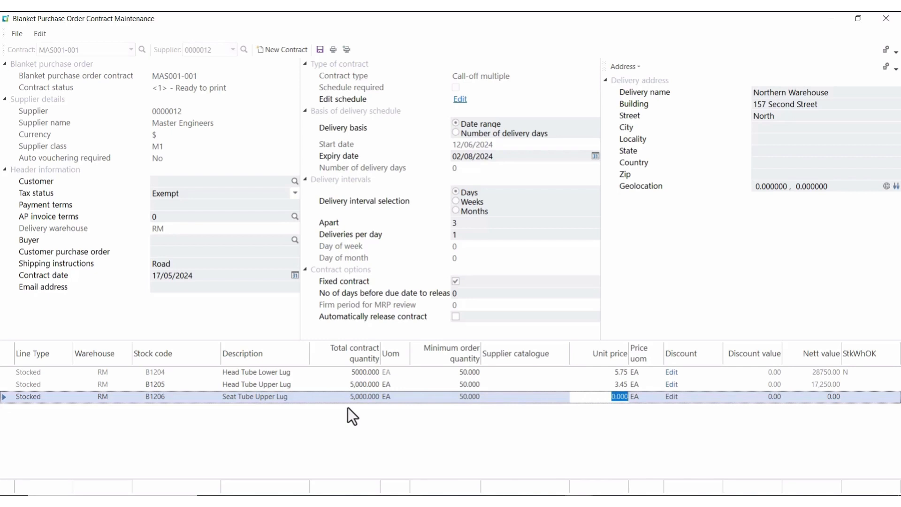
{"action": "type", "text": "3.45"}
{"action": "key", "text": "Tab"}
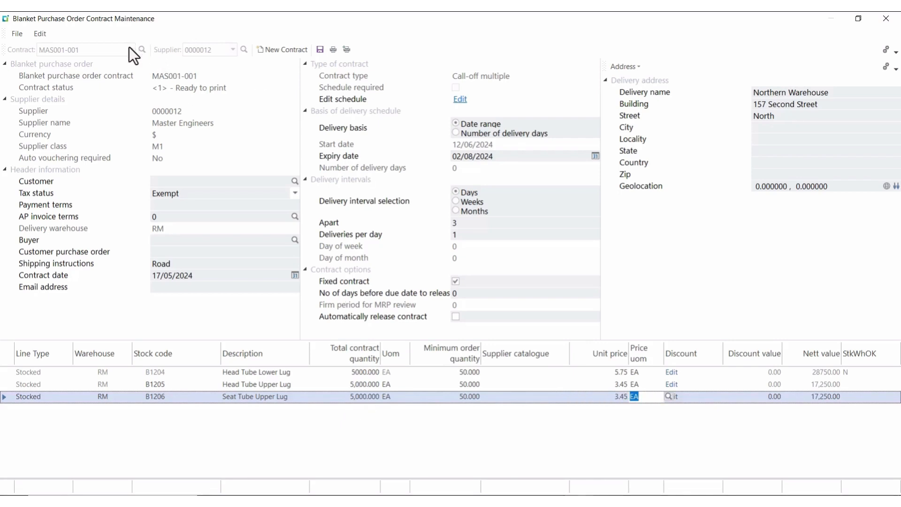
- Save contract MAS001-001 and close Blanket Purchase Order Contract Maintenance
{"action": "left_click", "coordinate": [320, 50]}
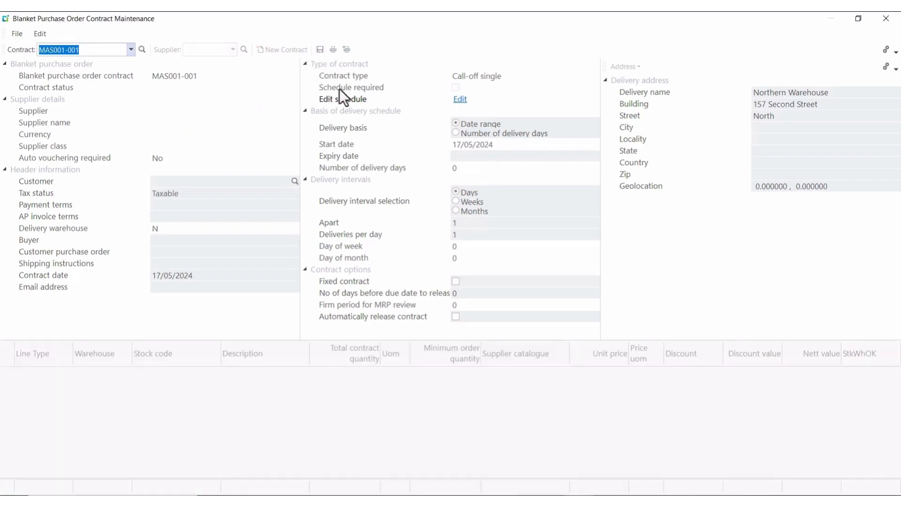
{"action": "left_click", "coordinate": [894, 19]}
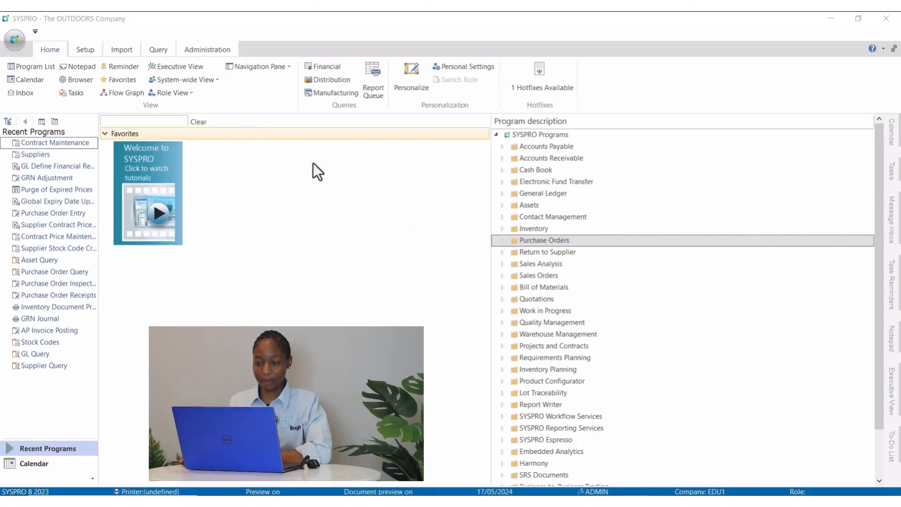
- Open the blanket purchase order Contract Maintenance program from the Purchase Orders setup programs and maximise its window
{"action": "left_click", "coordinate": [503, 241]}
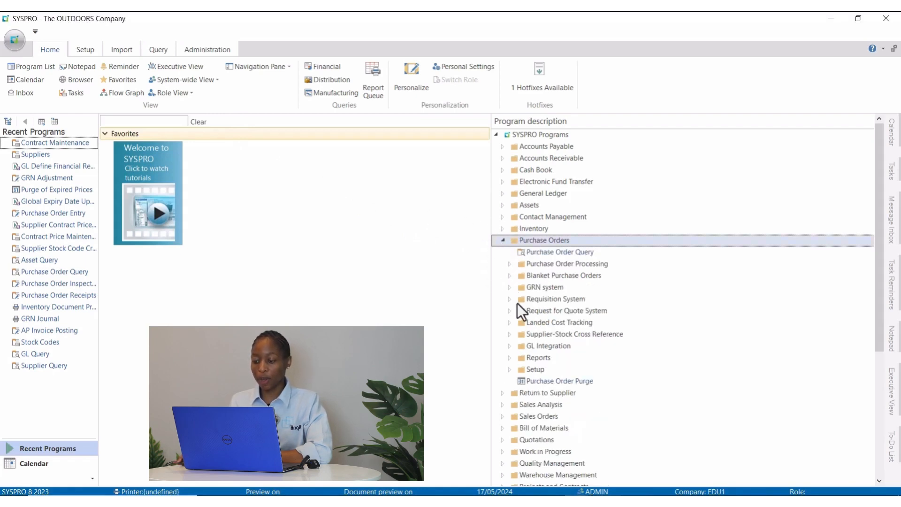
{"action": "double_click", "coordinate": [508, 277]}
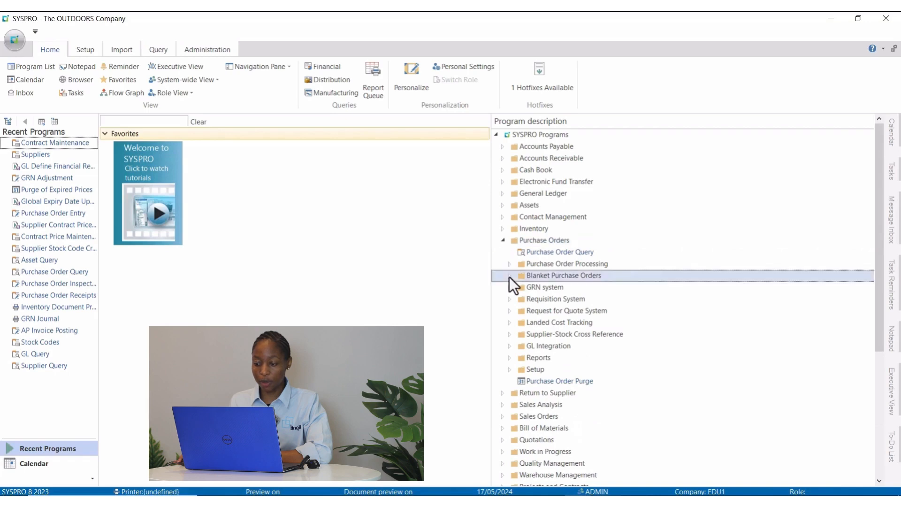
{"action": "double_click", "coordinate": [514, 334]}
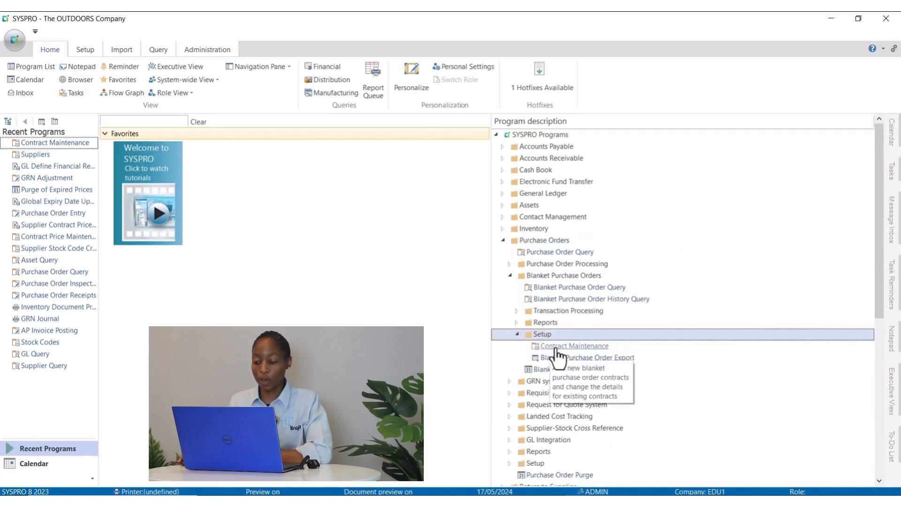
{"action": "double_click", "coordinate": [554, 349]}
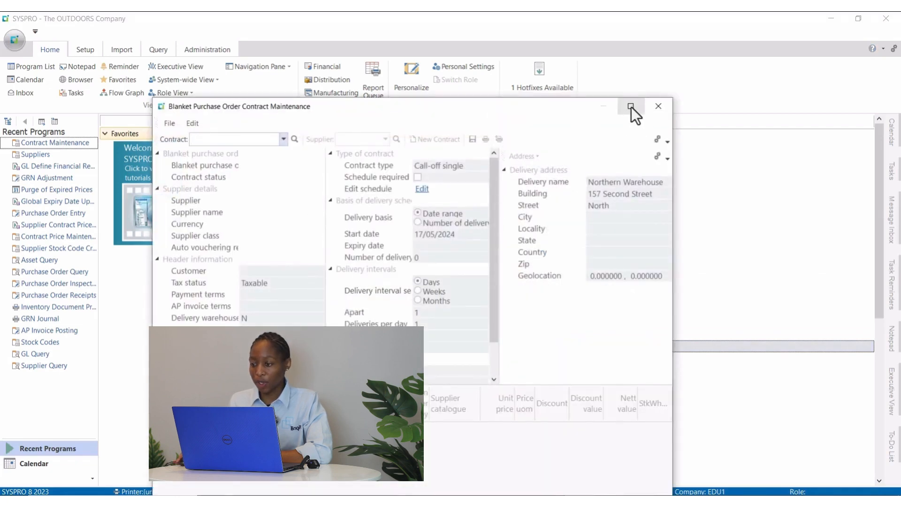
{"action": "left_click", "coordinate": [631, 107]}
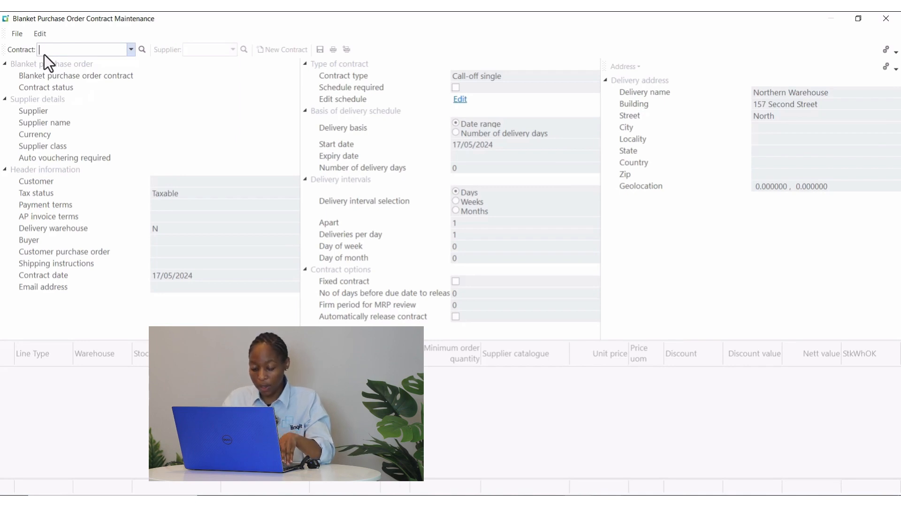
- Load blanket purchase order contract MAS001-001 for editing
{"action": "type", "text": "MA"}
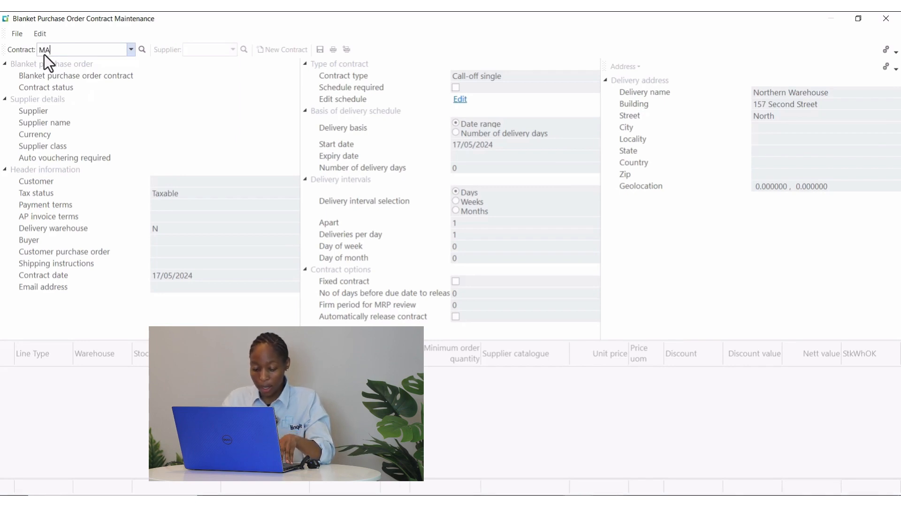
{"action": "type", "text": "S0"}
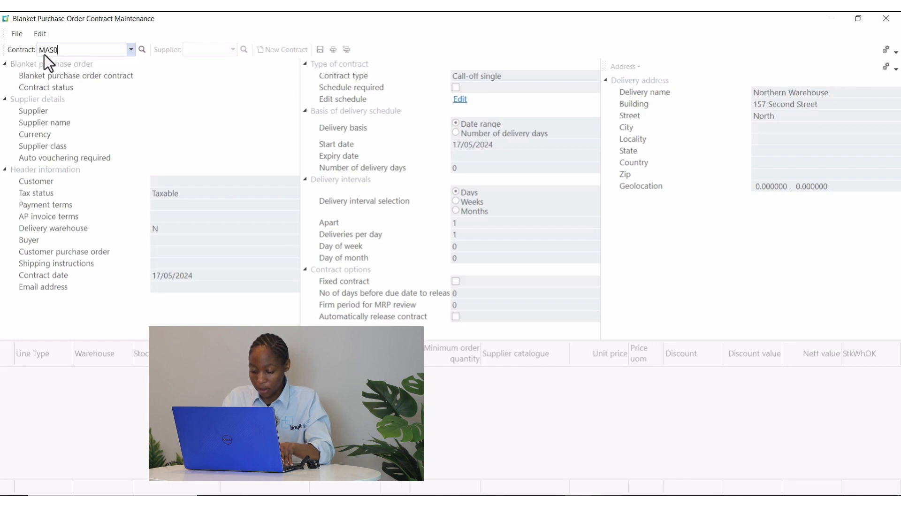
{"action": "type", "text": "01-001"}
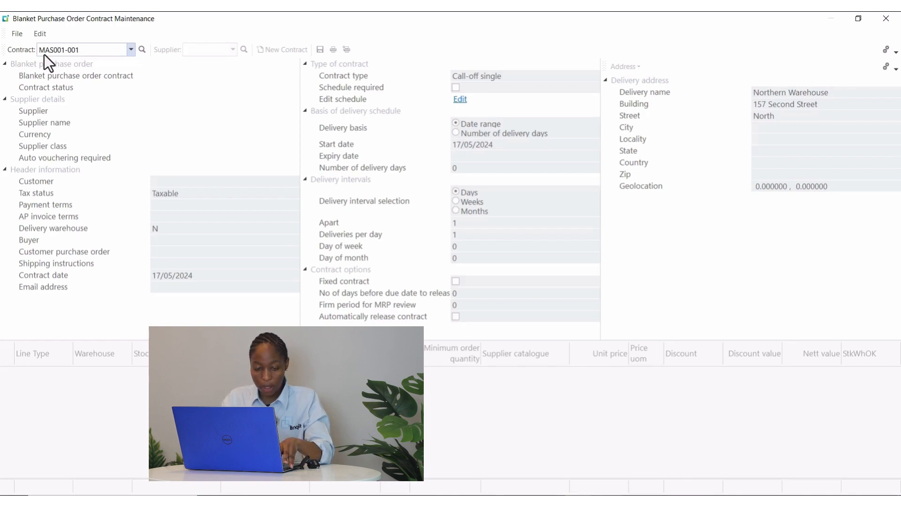
{"action": "key", "text": "Return"}
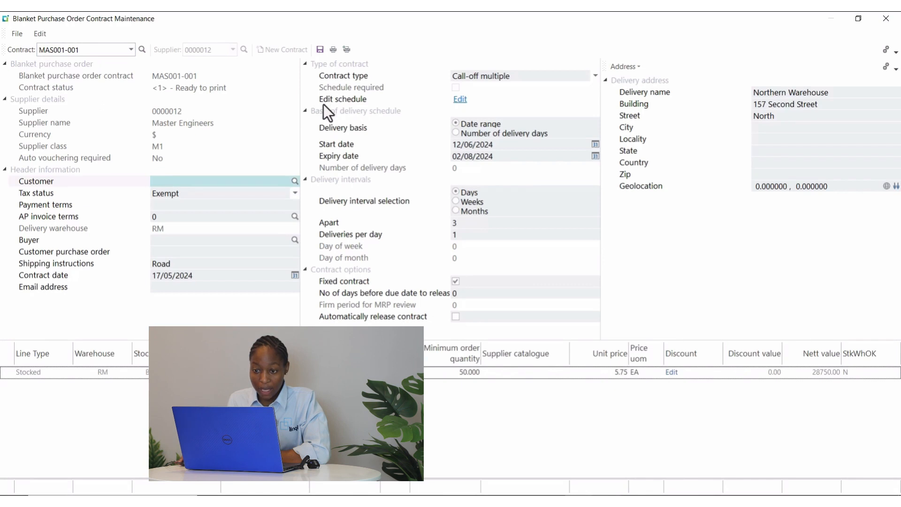
- Open the contract's delivery schedule for editing, enlarge it and display the deliveries for July 2024
{"action": "left_click", "coordinate": [460, 99]}
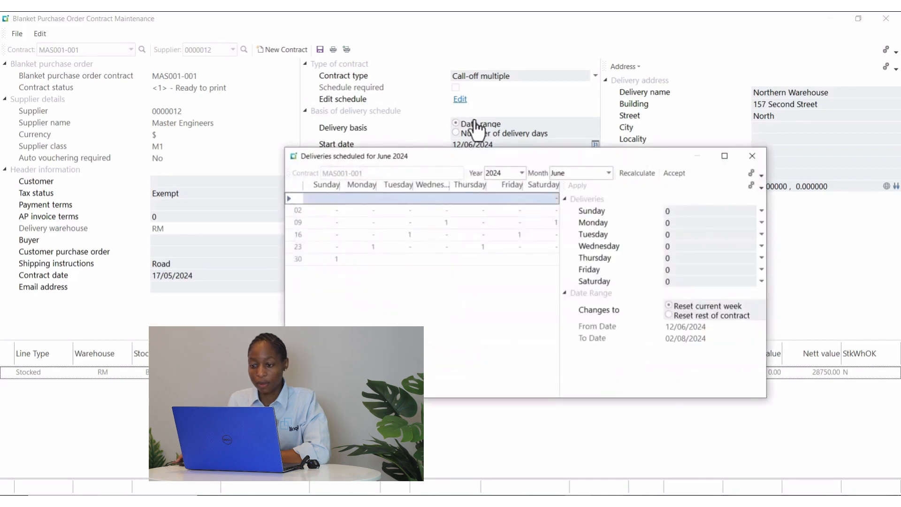
{"action": "left_click_drag", "start_coordinate": [616, 156], "coordinate": [396, 82]}
{"action": "left_click", "coordinate": [476, 72]}
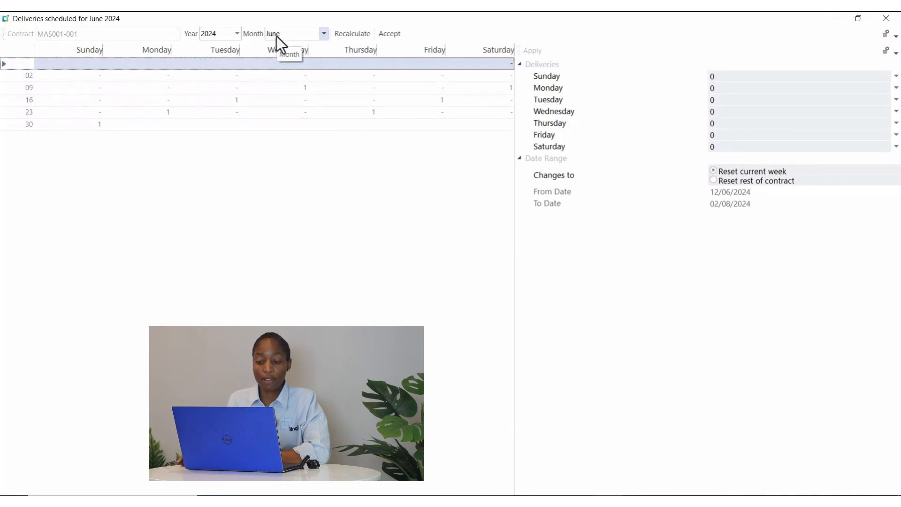
{"action": "left_click", "coordinate": [323, 34]}
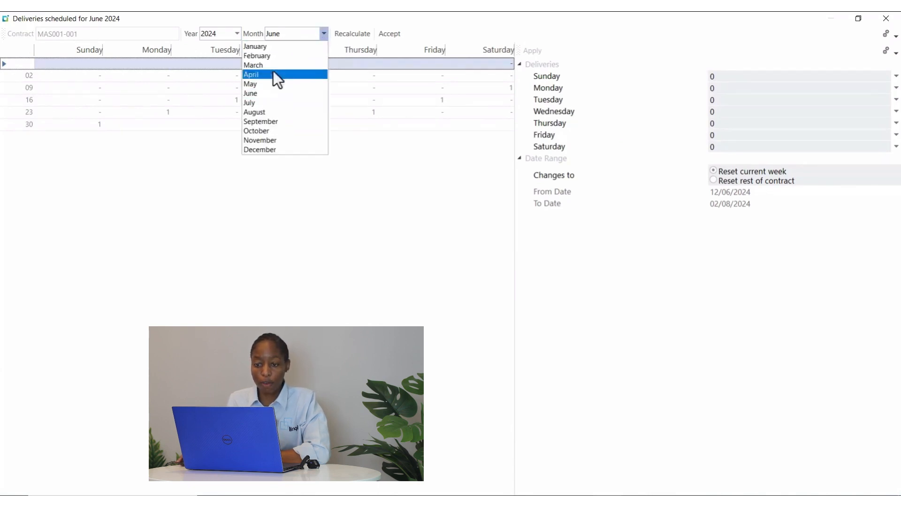
{"action": "left_click", "coordinate": [262, 104]}
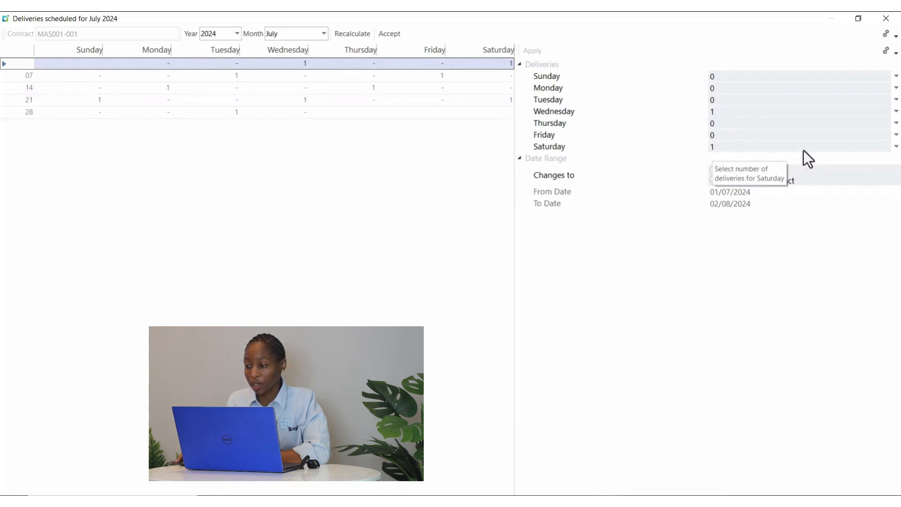
- Set the first July week's deliveries to 0 on Saturday and 1 on Monday, and apply the change to the current week
{"action": "left_click", "coordinate": [742, 146]}
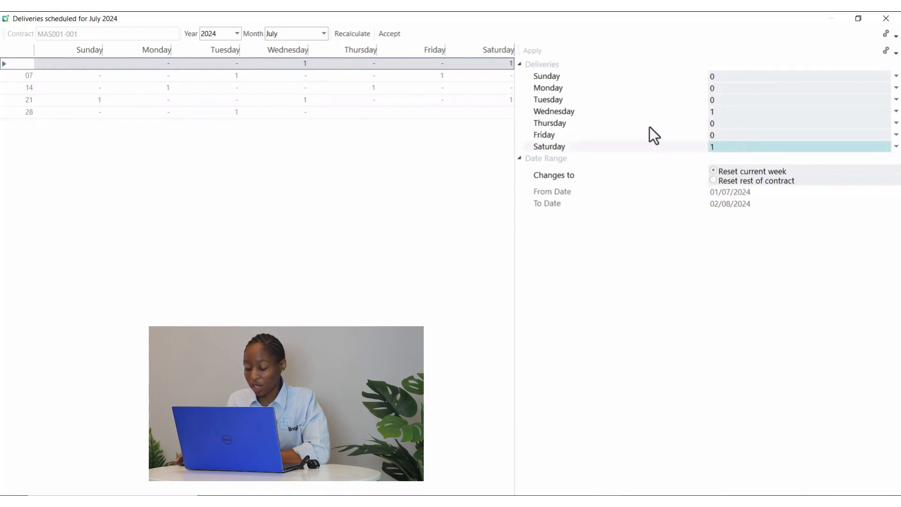
{"action": "type", "text": "0"}
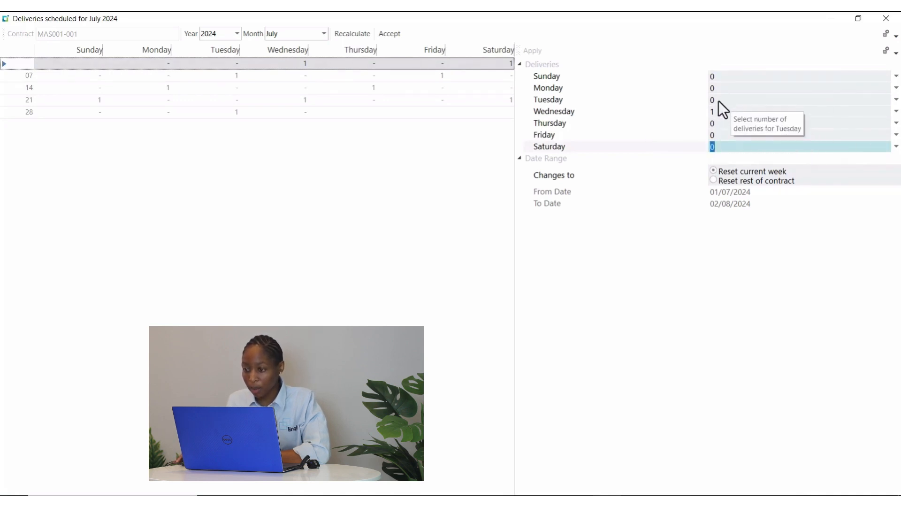
{"action": "left_click", "coordinate": [717, 87]}
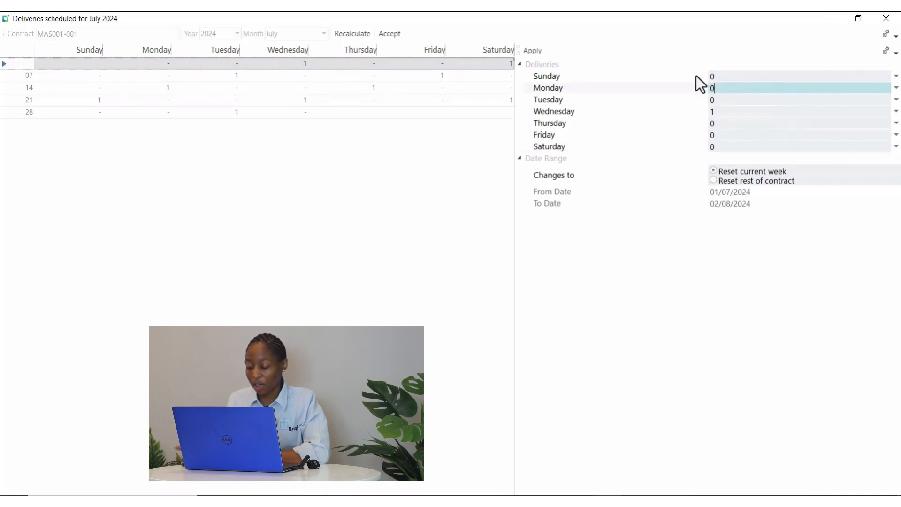
{"action": "type", "text": "1"}
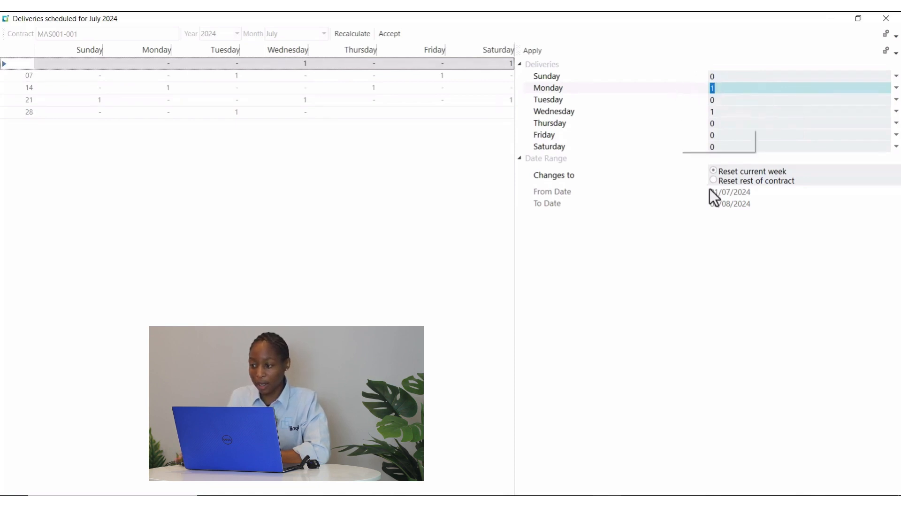
{"action": "left_click", "coordinate": [536, 55]}
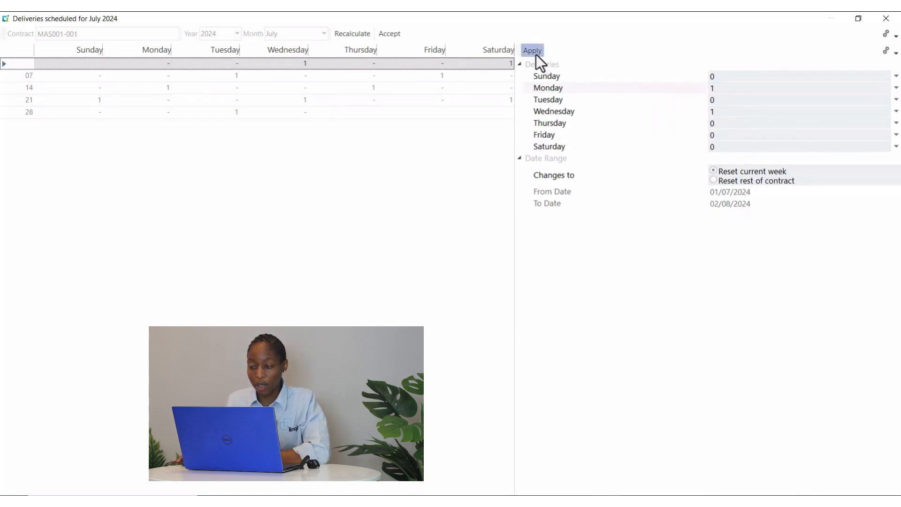
- Accept the revised delivery schedule and save contract MAS001-001, closing contract maintenance
{"action": "left_click", "coordinate": [393, 36]}
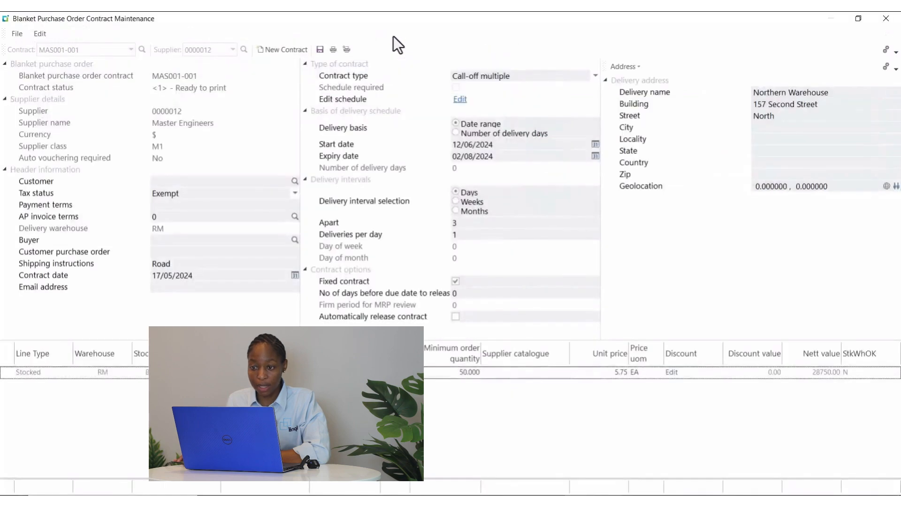
{"action": "left_click", "coordinate": [325, 51]}
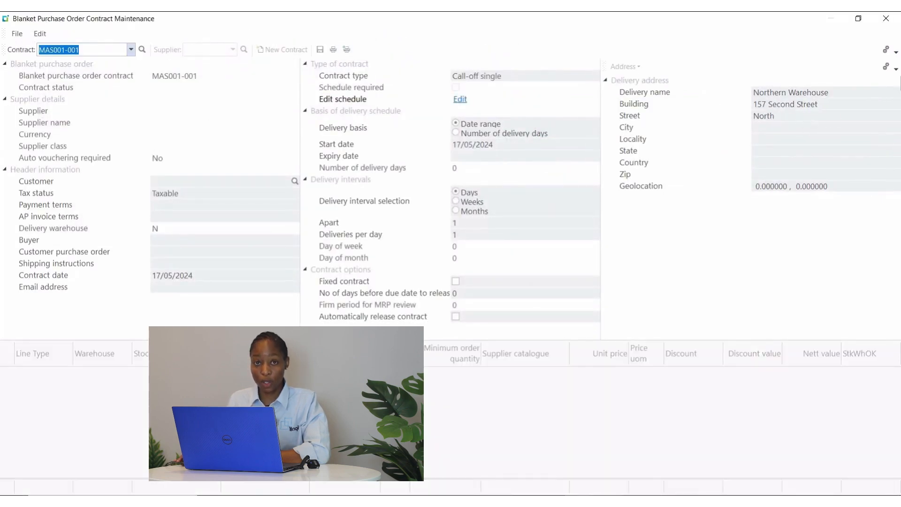
{"action": "left_click", "coordinate": [886, 19]}
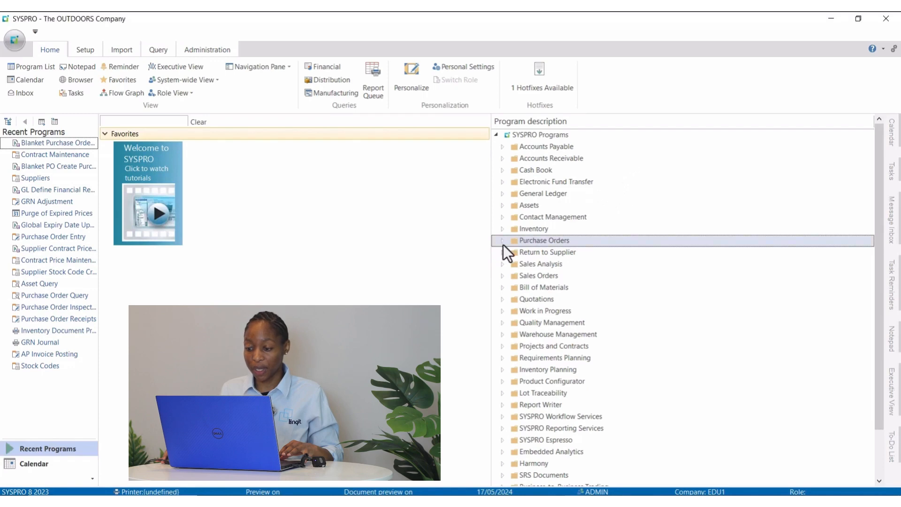
- Open the Blanket Purchase Order Release program from the blanket purchase order transaction processing programs
{"action": "left_click", "coordinate": [502, 242]}
{"action": "left_click", "coordinate": [514, 280]}
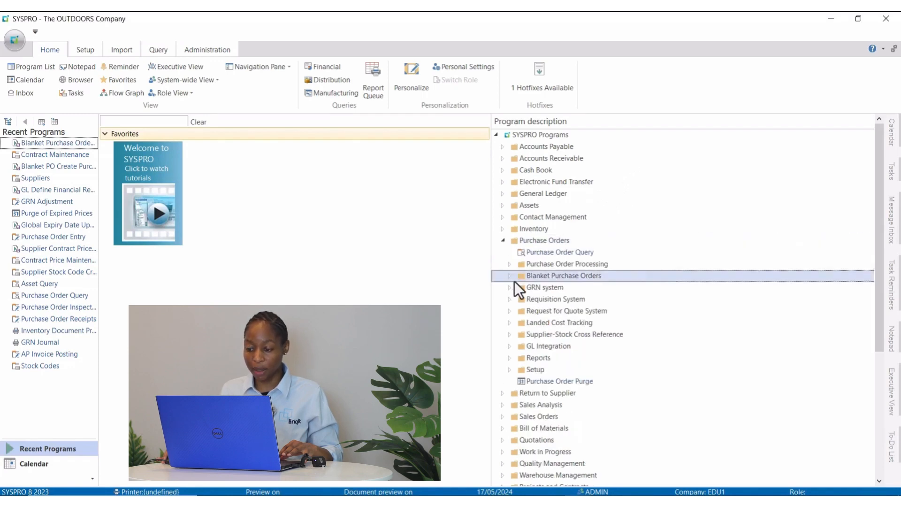
{"action": "left_click", "coordinate": [510, 277]}
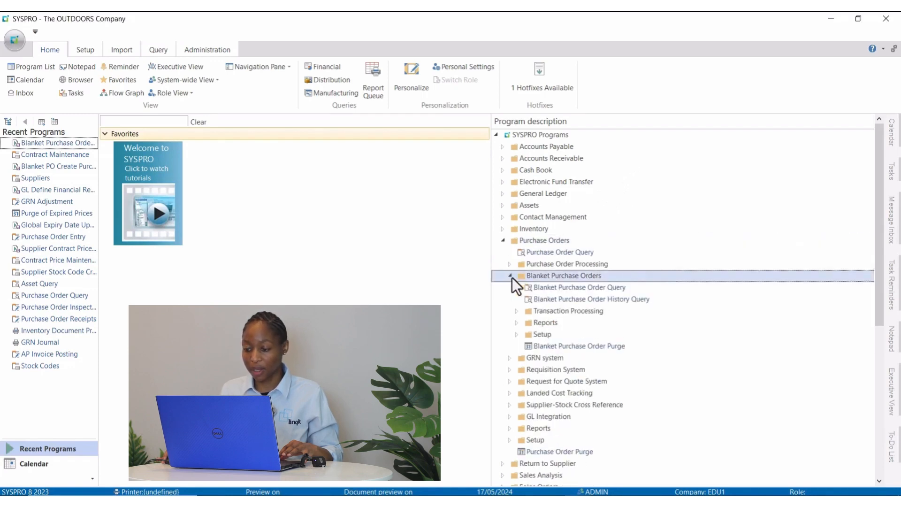
{"action": "left_click", "coordinate": [517, 311]}
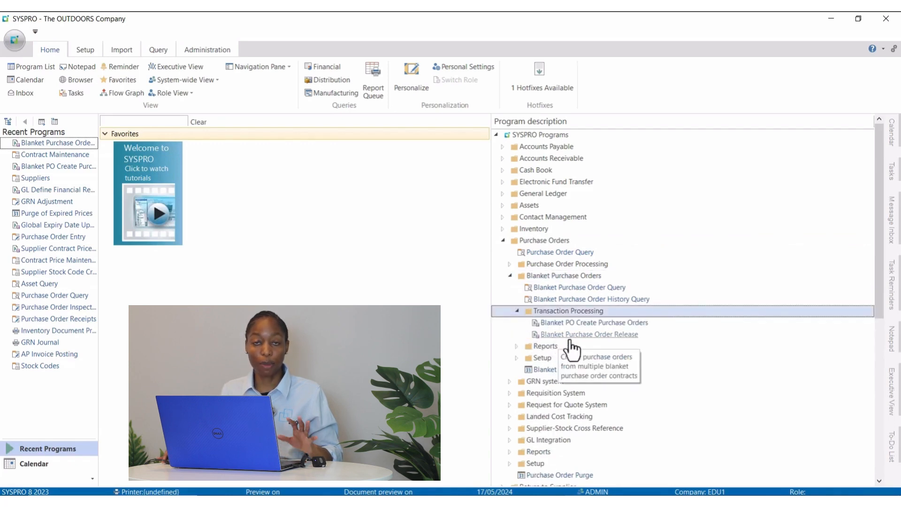
{"action": "left_click", "coordinate": [584, 336]}
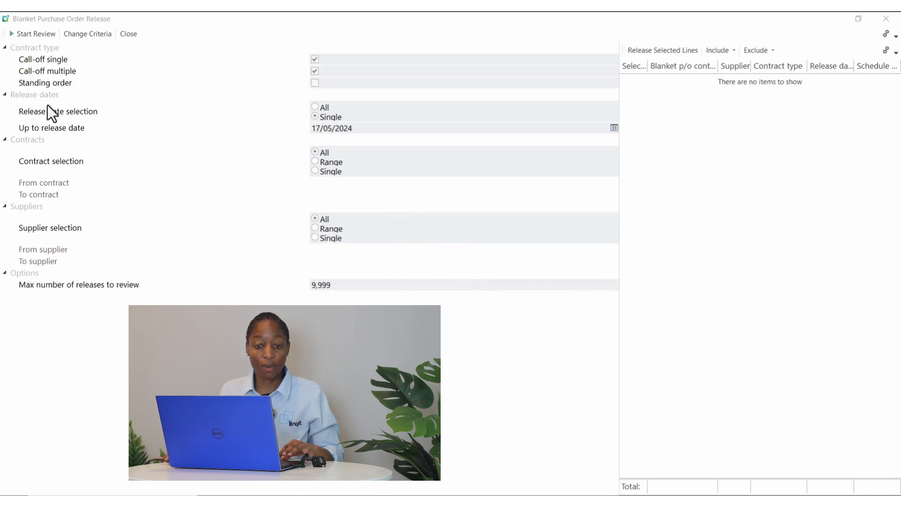
- Set the release date selection to All and start the review of contract releases
{"action": "left_click", "coordinate": [314, 107]}
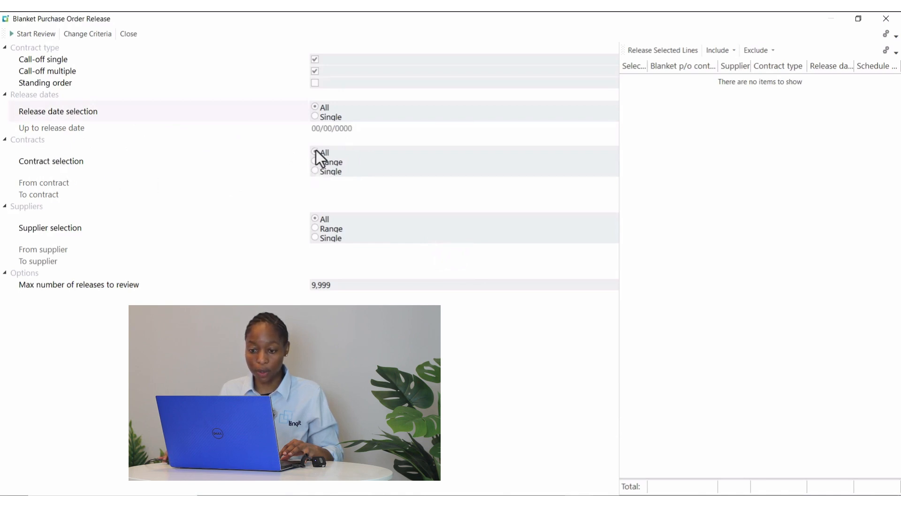
{"action": "left_click", "coordinate": [34, 38]}
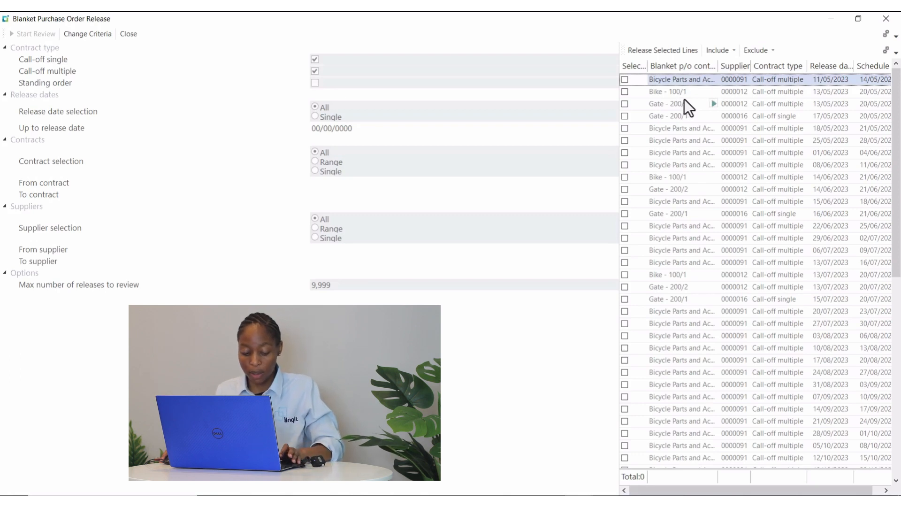
- Tick only the Bicycle Parts contract lines with release dates 11/05/2023, 18/05/2023 and 25/05/2023 for release
{"action": "left_click", "coordinate": [671, 89]}
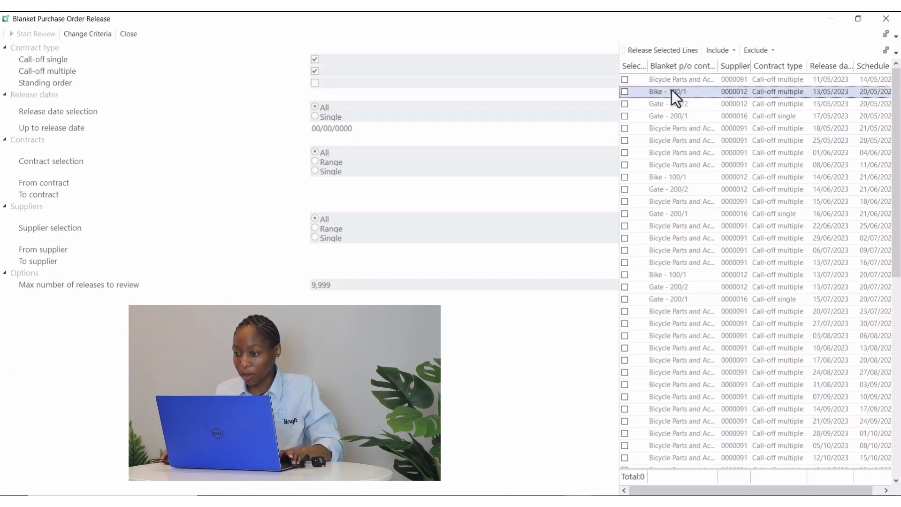
{"action": "left_click", "coordinate": [624, 79]}
{"action": "left_click", "coordinate": [625, 92]}
{"action": "left_click", "coordinate": [624, 103]}
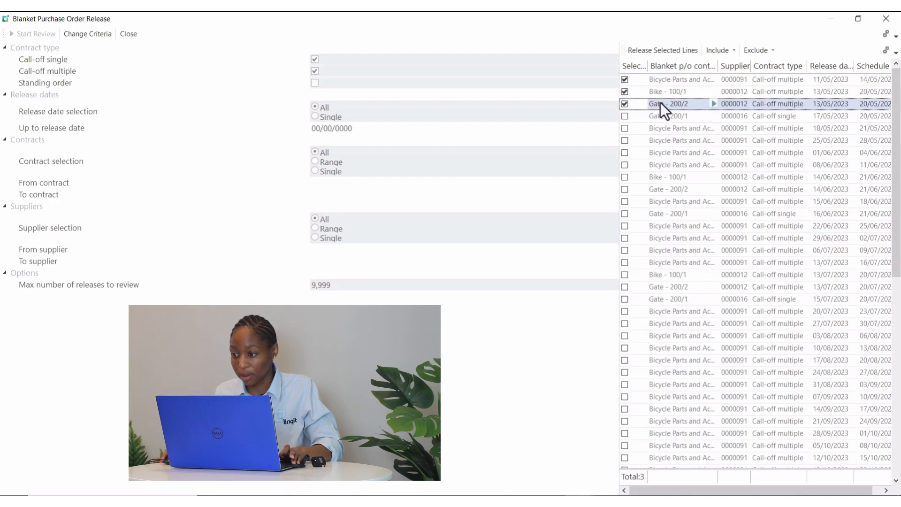
{"action": "left_click", "coordinate": [624, 104]}
{"action": "left_click", "coordinate": [625, 92]}
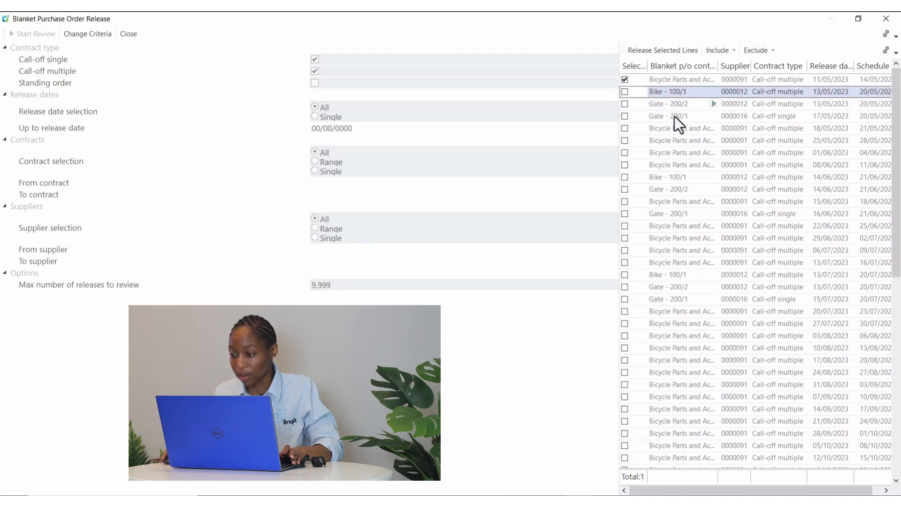
{"action": "left_click", "coordinate": [624, 128]}
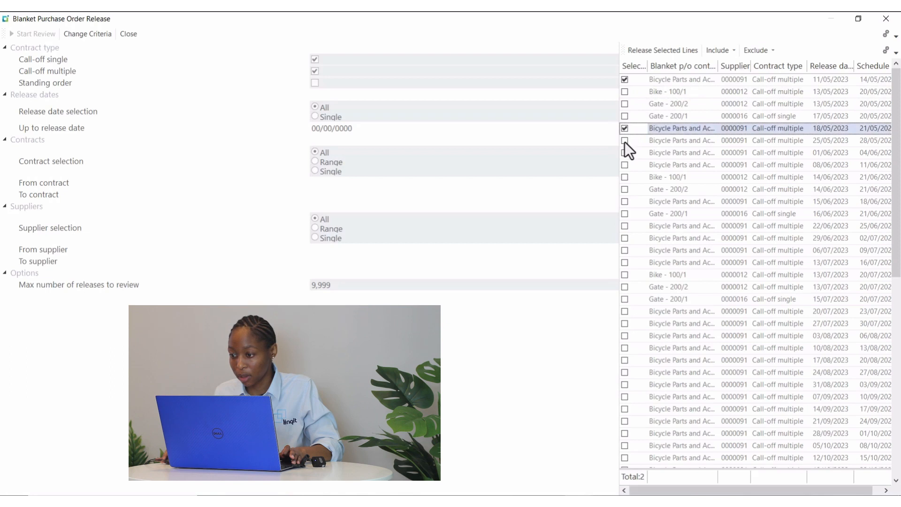
{"action": "left_click", "coordinate": [624, 140]}
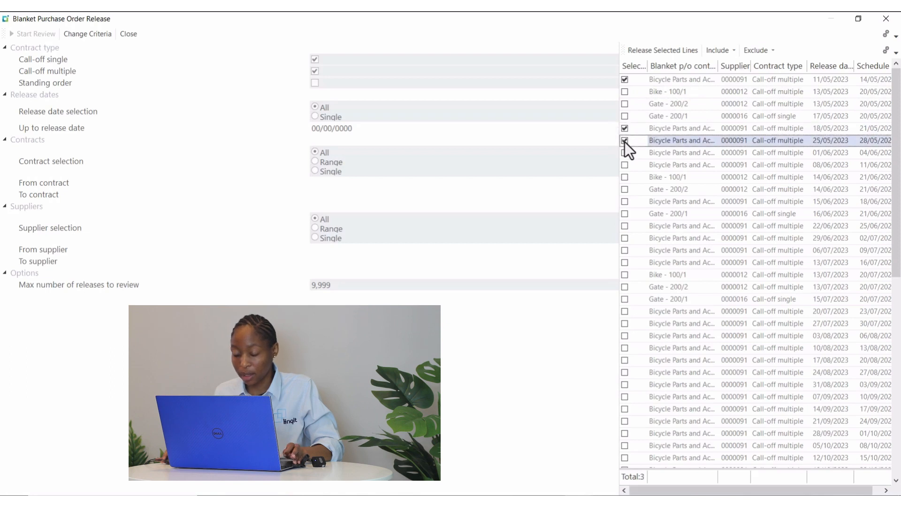
- Highlight the Bicycle Parts contract lines released 11/05/2023, 18/05/2023 and 25/05/2023 and include the highlighted lines
{"action": "left_click", "coordinate": [665, 128]}
{"action": "left_click", "coordinate": [665, 137]}
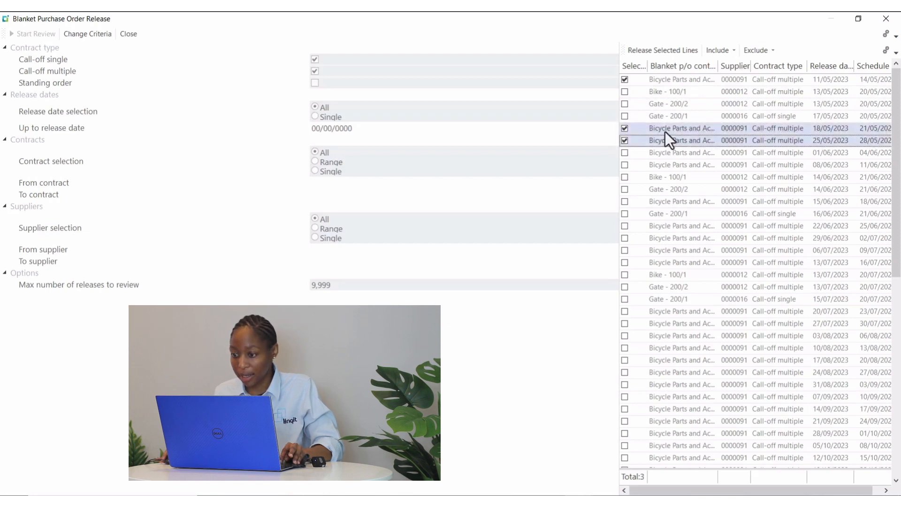
{"action": "left_click", "coordinate": [656, 81]}
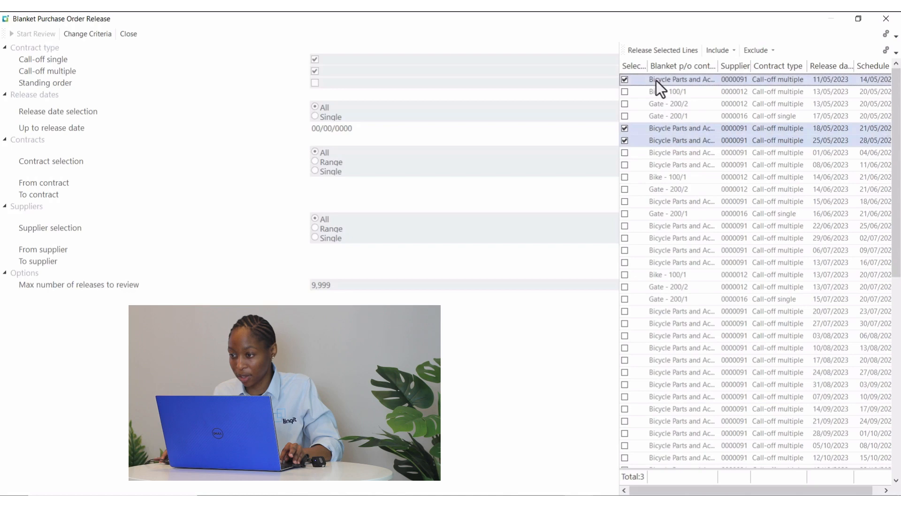
{"action": "left_click", "coordinate": [735, 51]}
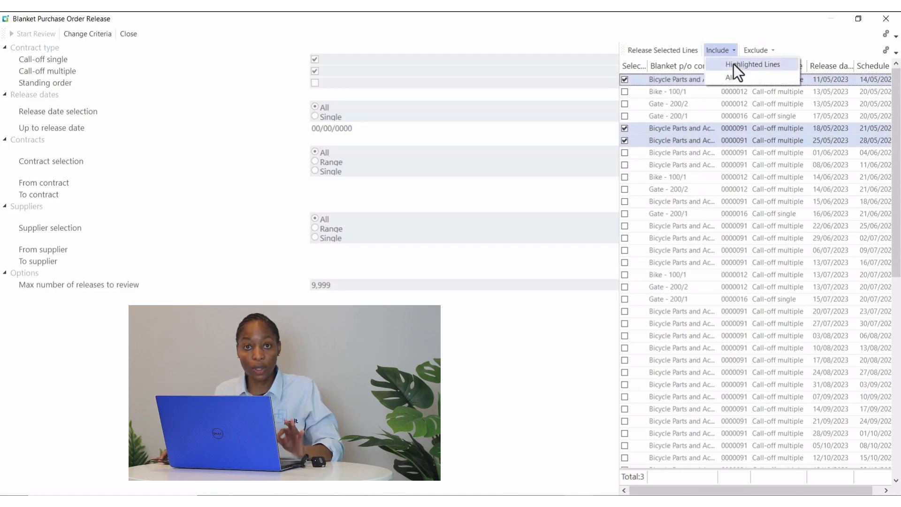
{"action": "left_click", "coordinate": [734, 64]}
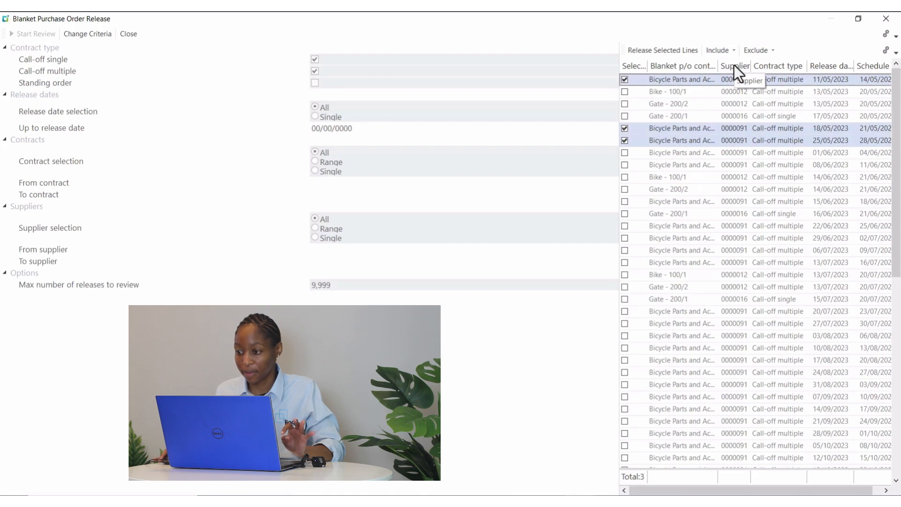
- Release the selected contract lines to create their purchase orders, acknowledge each created order and close Blanket Purchase Order Release
{"action": "left_click", "coordinate": [646, 55]}
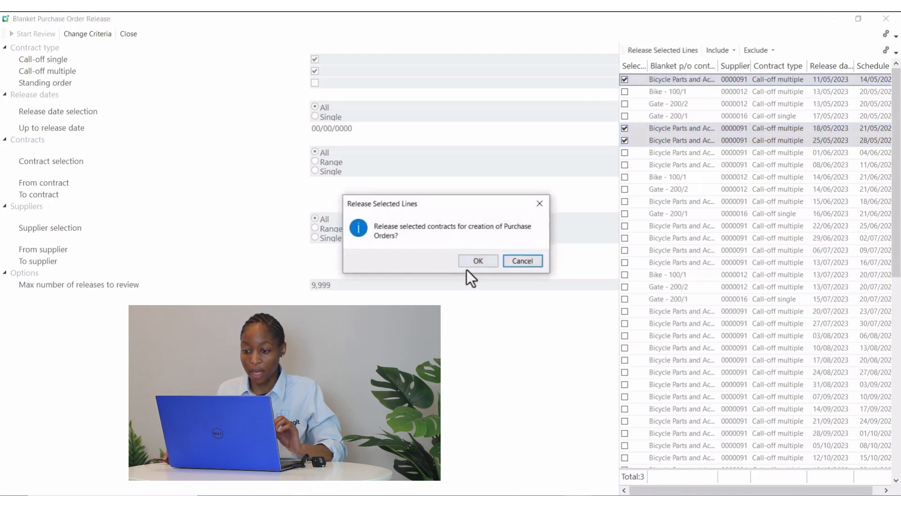
{"action": "left_click", "coordinate": [474, 264]}
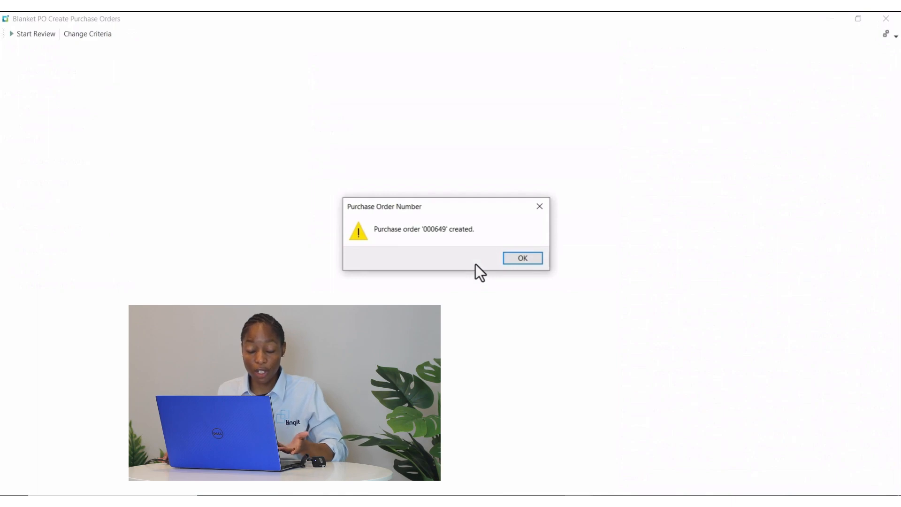
{"action": "left_click", "coordinate": [511, 261]}
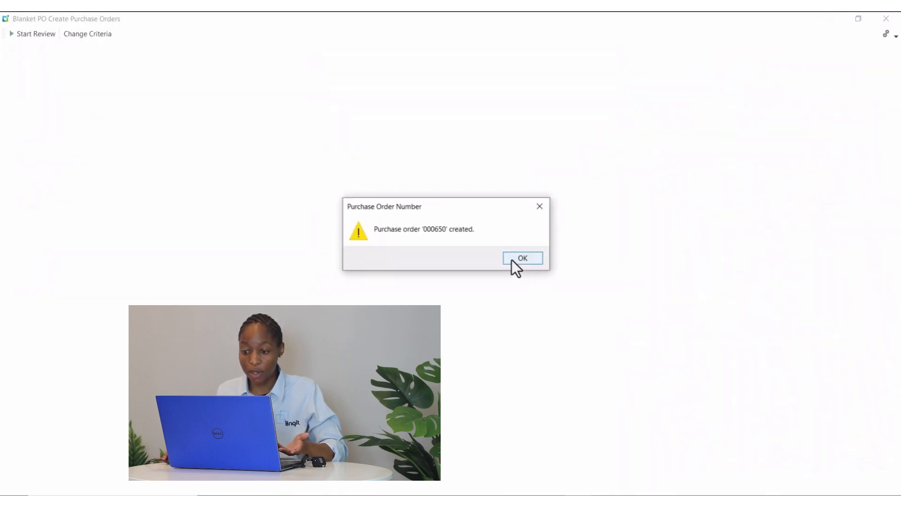
{"action": "left_click", "coordinate": [516, 260]}
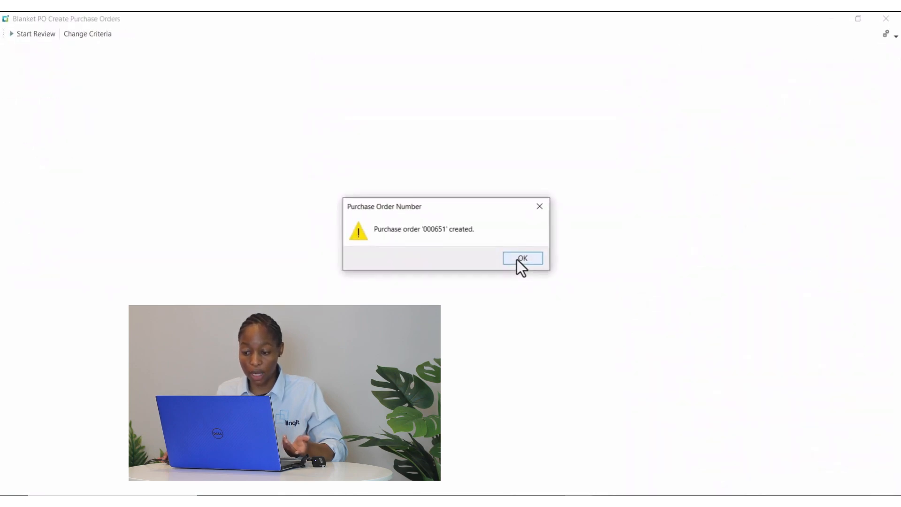
{"action": "left_click", "coordinate": [517, 259]}
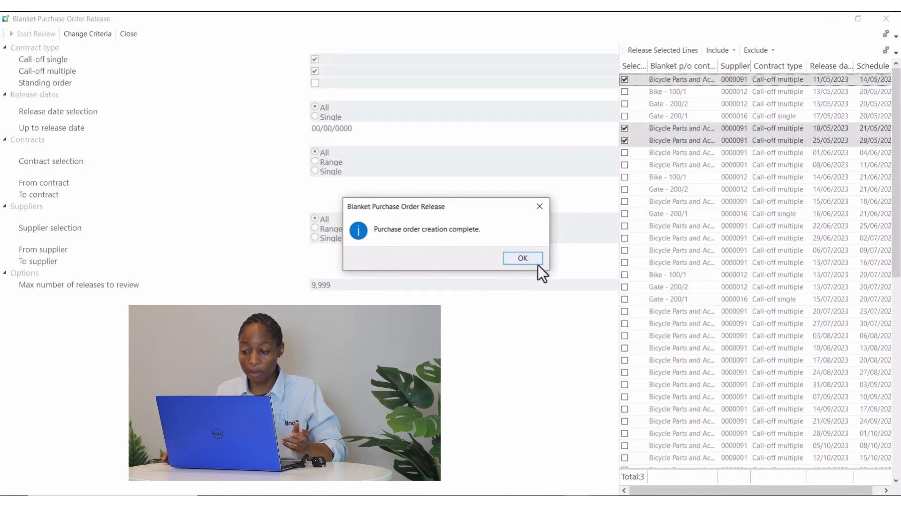
{"action": "left_click", "coordinate": [522, 258]}
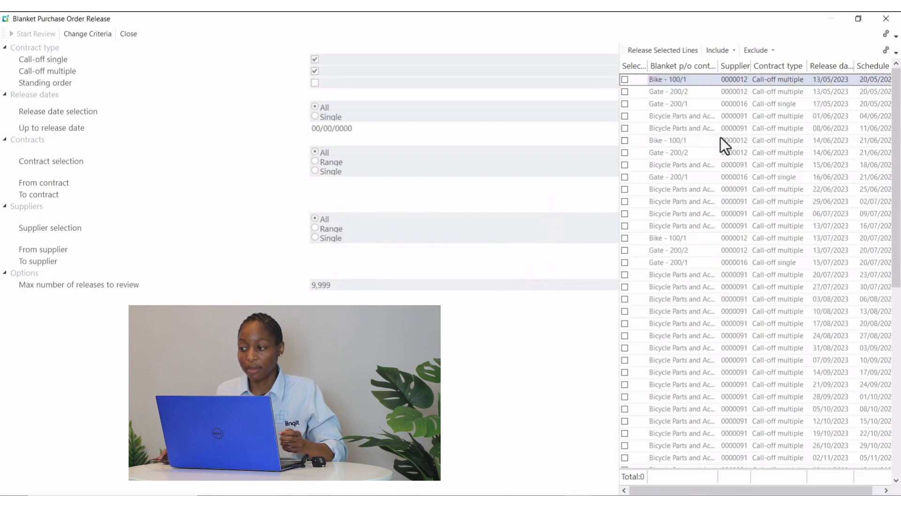
{"action": "left_click", "coordinate": [886, 20]}
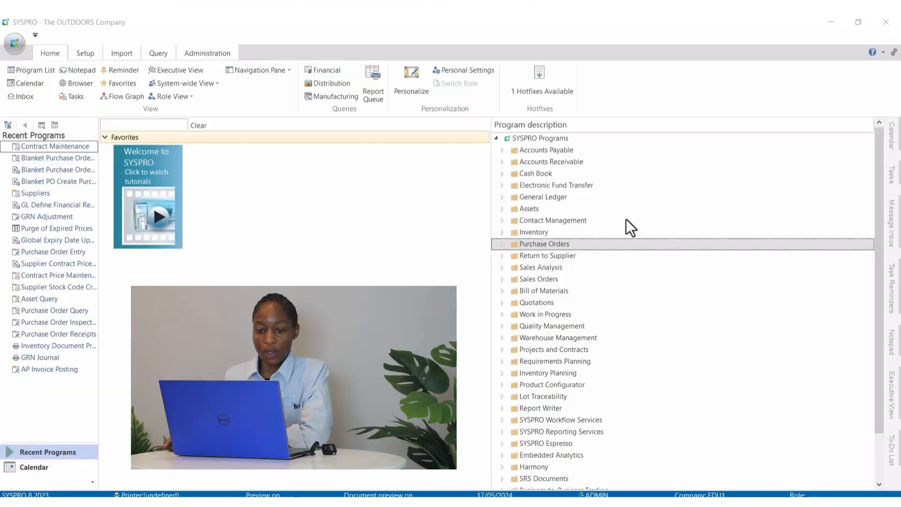
- View contract MAS001-001 in the Blanket Purchase Order Query program, then close the query and collapse the Purchase Orders programs
{"action": "left_click", "coordinate": [502, 244]}
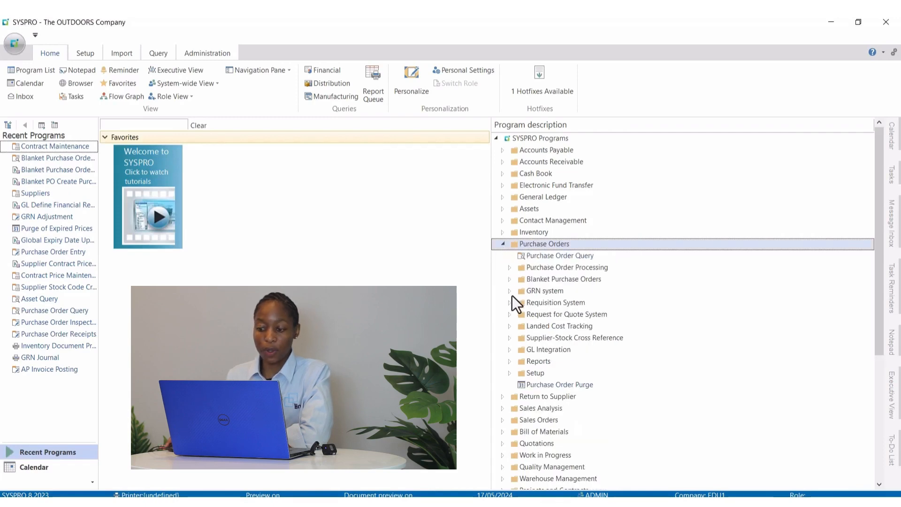
{"action": "left_click", "coordinate": [510, 280]}
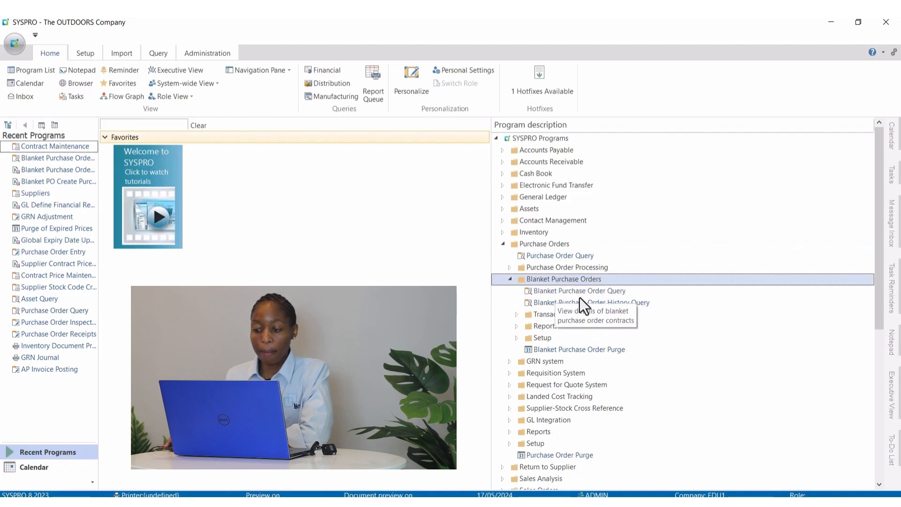
{"action": "double_click", "coordinate": [605, 295]}
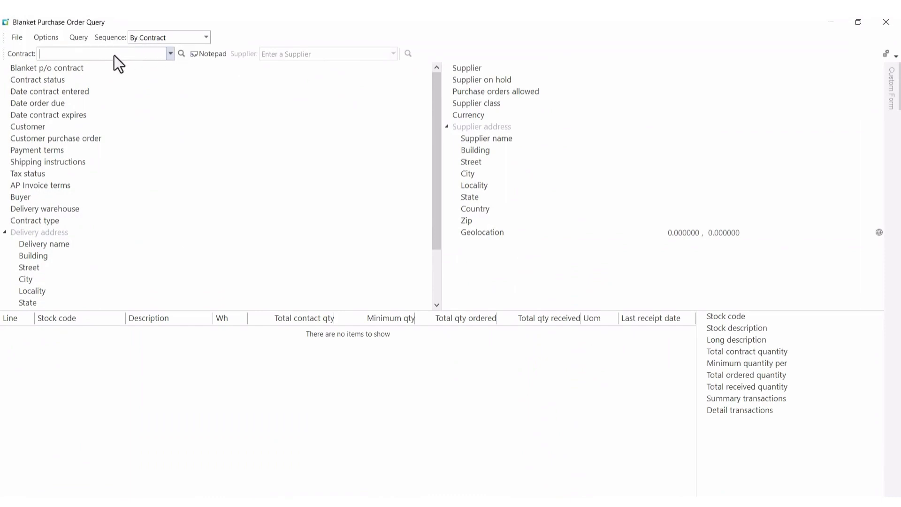
{"action": "left_click", "coordinate": [181, 54]}
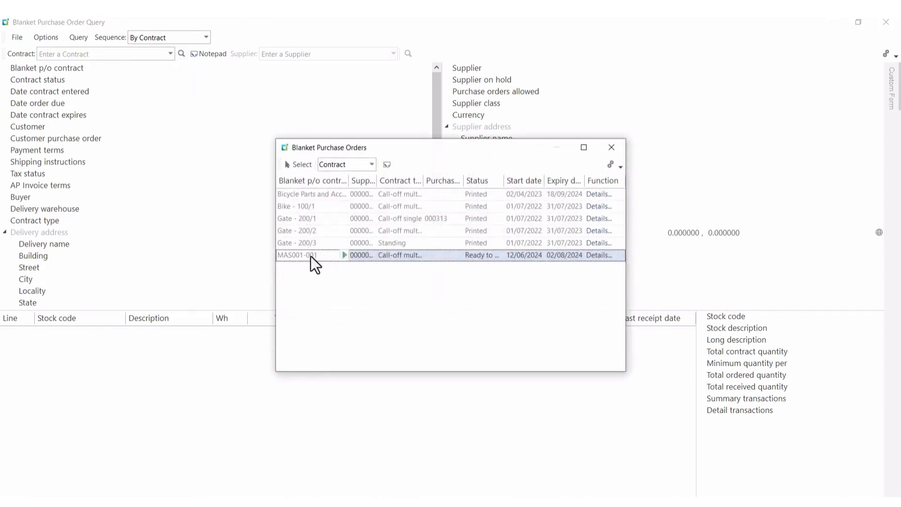
{"action": "left_click", "coordinate": [296, 165]}
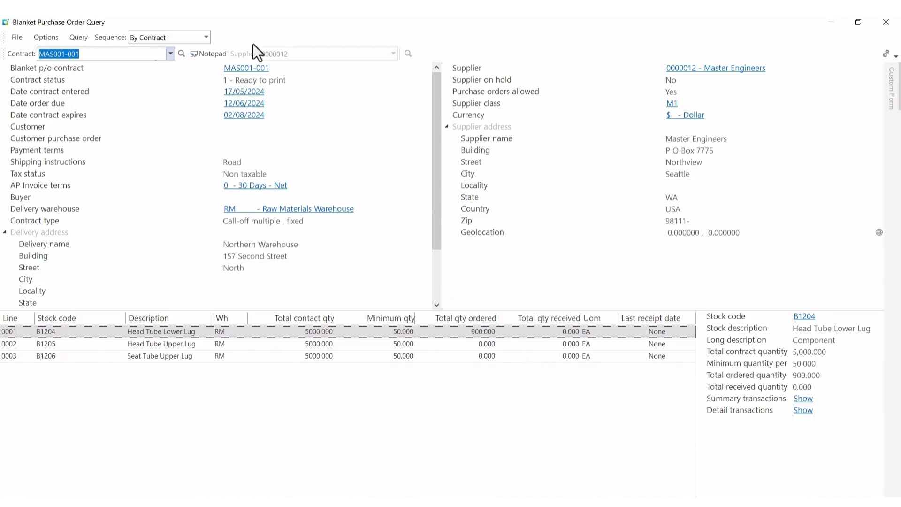
{"action": "left_click", "coordinate": [885, 22]}
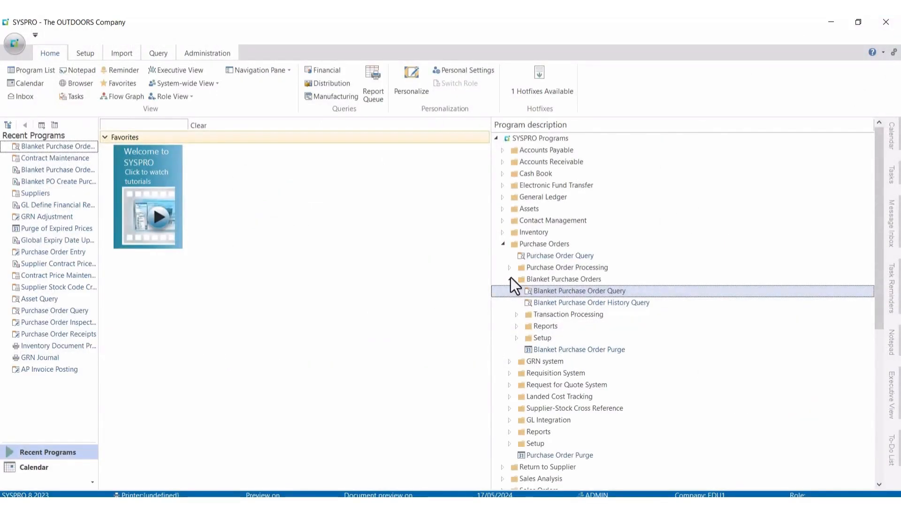
{"action": "left_click", "coordinate": [510, 281]}
{"action": "left_click", "coordinate": [504, 244]}
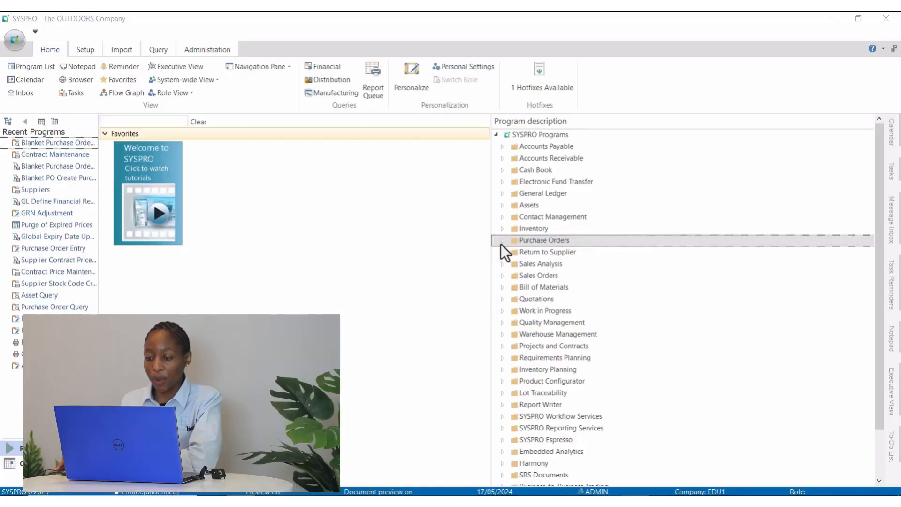
- Reopen the Blanket Purchase Order Query program and select contract MAS001-001 from the contract browse
{"action": "left_click", "coordinate": [502, 241]}
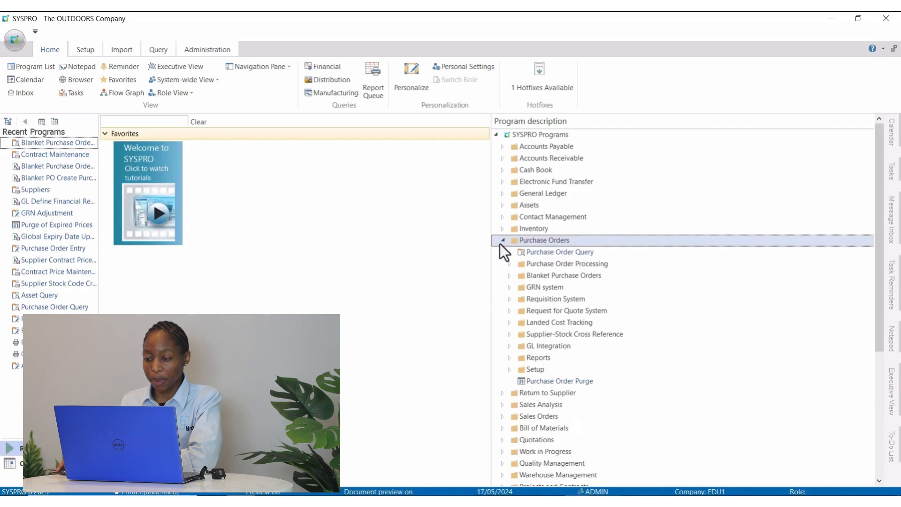
{"action": "left_click", "coordinate": [510, 277]}
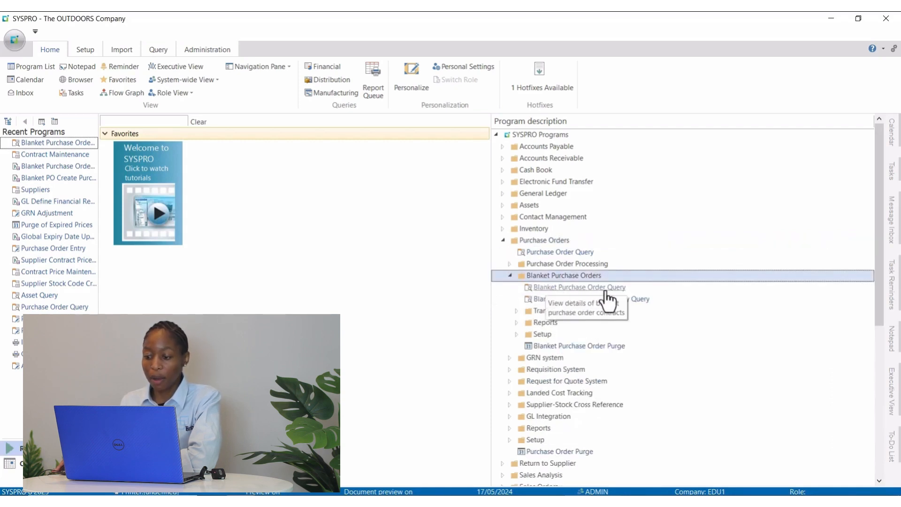
{"action": "double_click", "coordinate": [613, 290]}
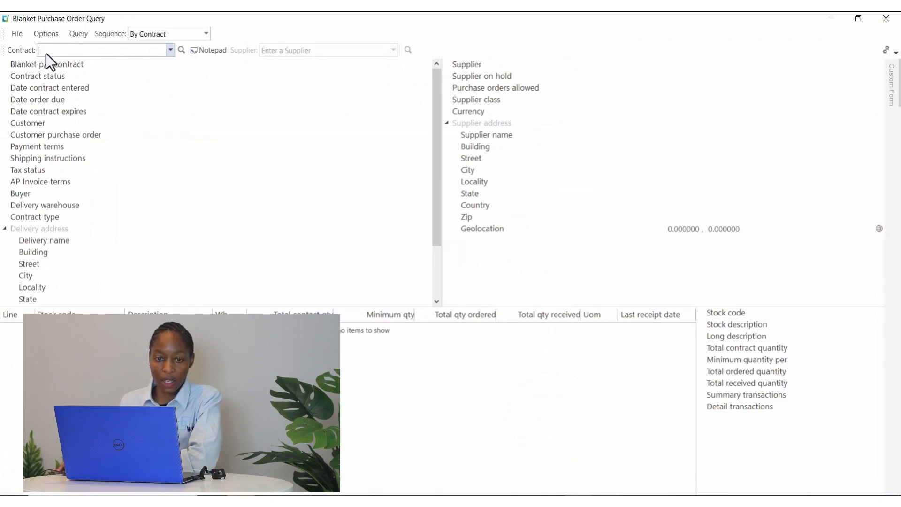
{"action": "left_click", "coordinate": [180, 51]}
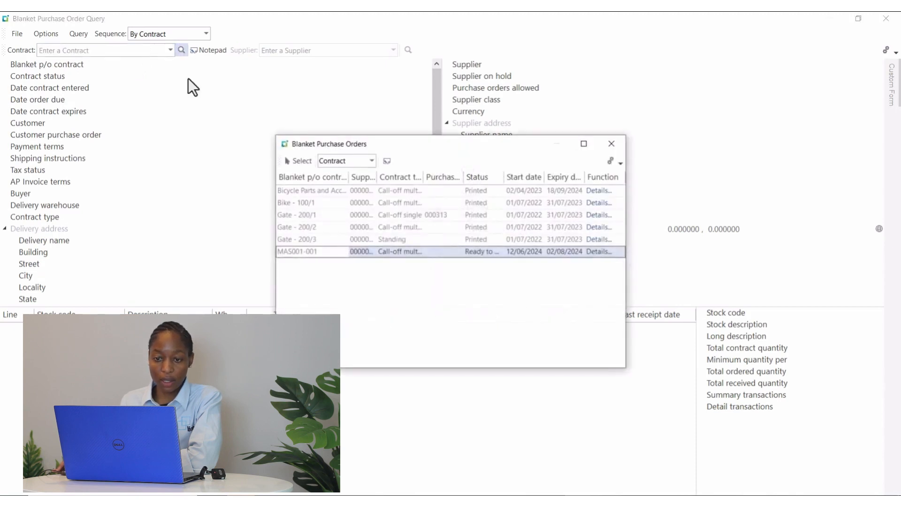
{"action": "left_click", "coordinate": [299, 252]}
{"action": "left_click", "coordinate": [299, 161]}
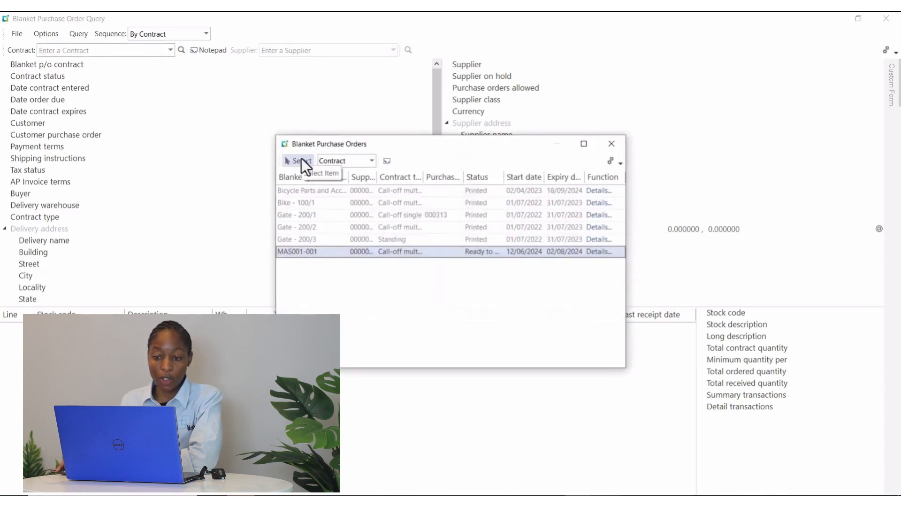
- Review the outstanding delivery schedule of contract MAS001-001, then close the schedule and the query
{"action": "left_click", "coordinate": [83, 36]}
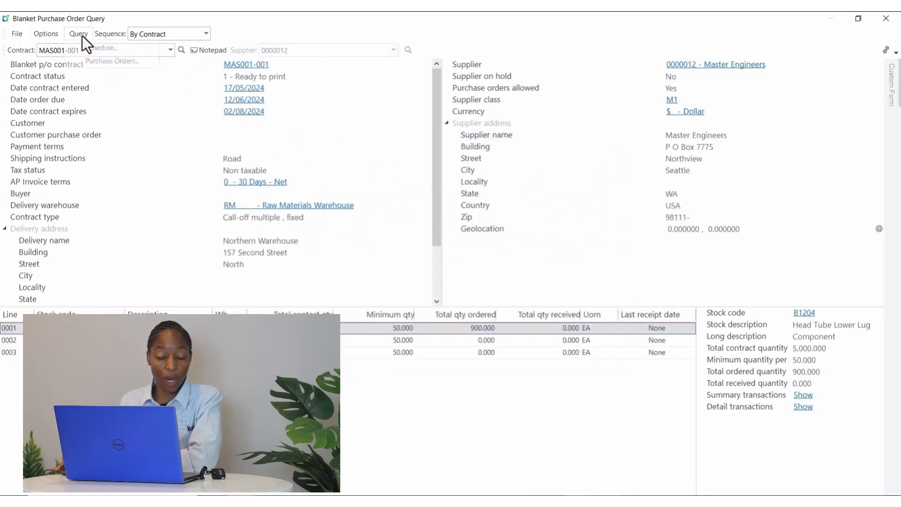
{"action": "left_click", "coordinate": [103, 49]}
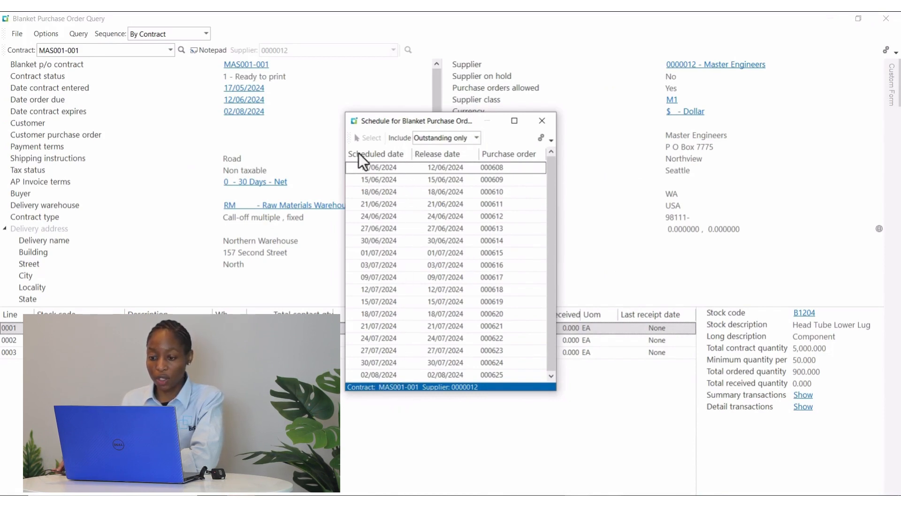
{"action": "left_click", "coordinate": [542, 121]}
{"action": "left_click", "coordinate": [894, 18]}
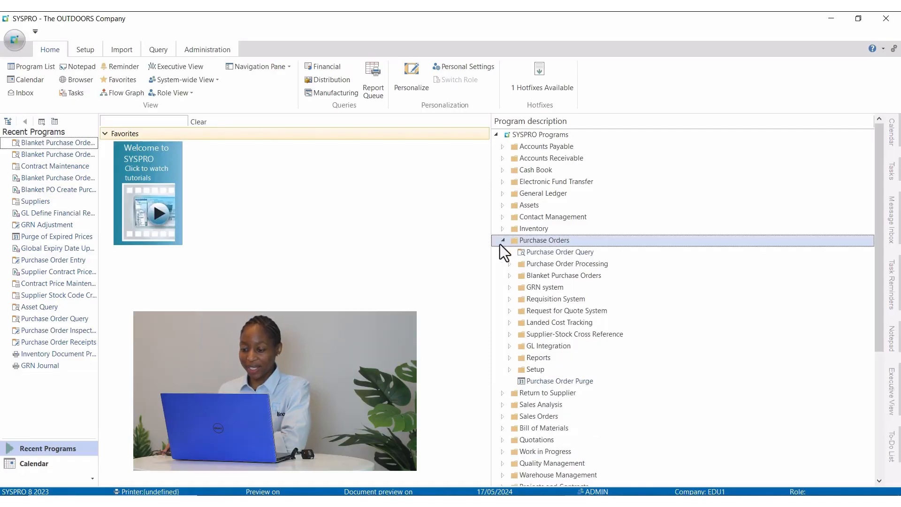
- Open the Blanket Purchase Order History Query program from the blanket purchase order programs and maximize its window
{"action": "left_click", "coordinate": [512, 278]}
{"action": "mouse_move", "coordinate": [541, 309]}
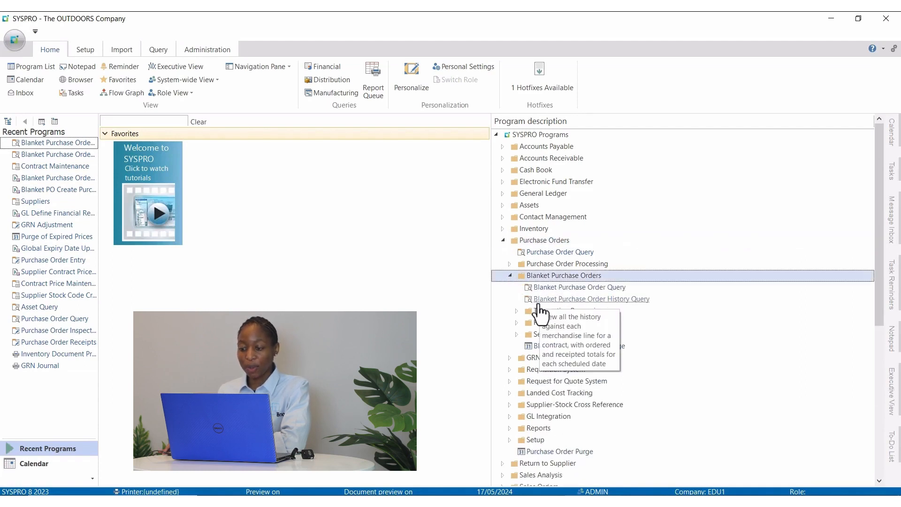
{"action": "double_click", "coordinate": [637, 302]}
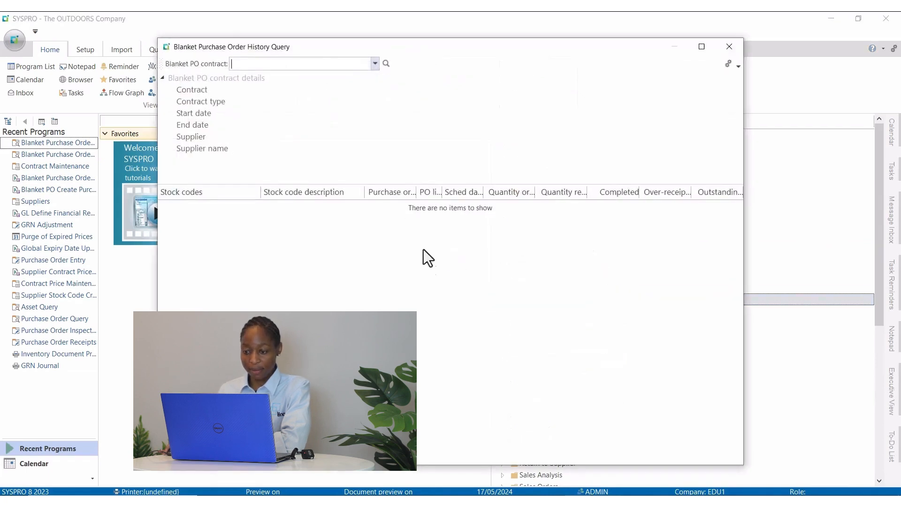
{"action": "left_click", "coordinate": [701, 47]}
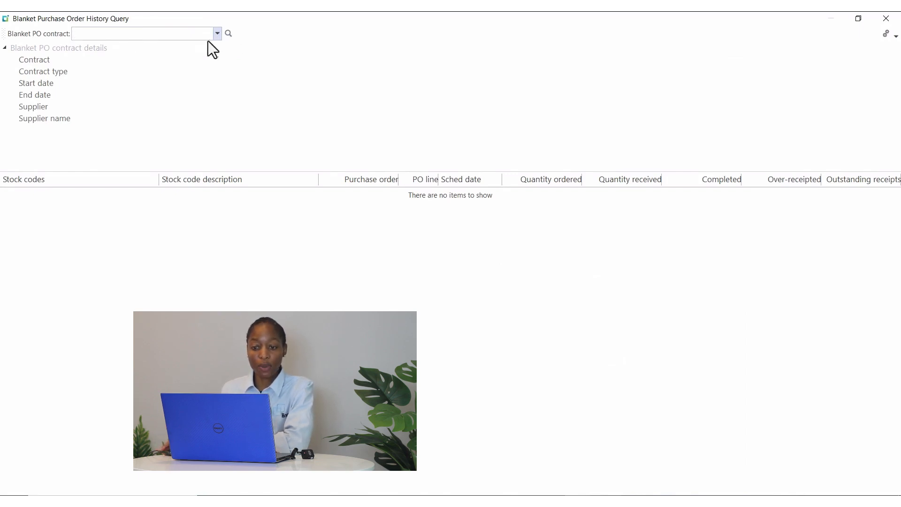
- Review the order and receipt history of contract Gate - 200/1, then close the history query and collapse the Purchase Orders programs
{"action": "left_click", "coordinate": [229, 35]}
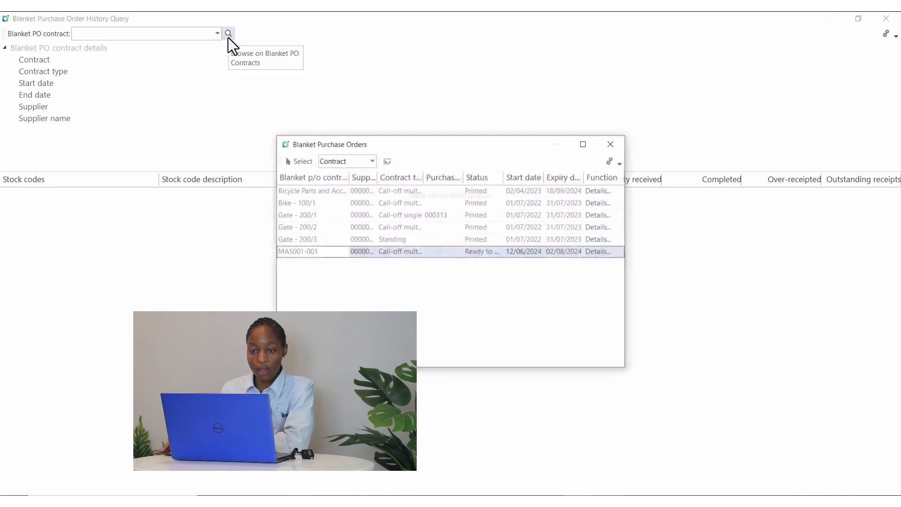
{"action": "left_click", "coordinate": [310, 215]}
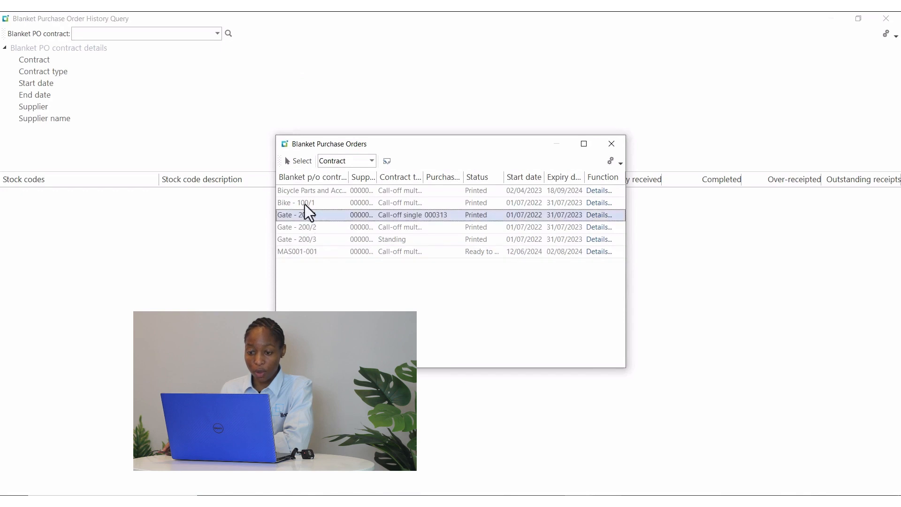
{"action": "left_click", "coordinate": [299, 160]}
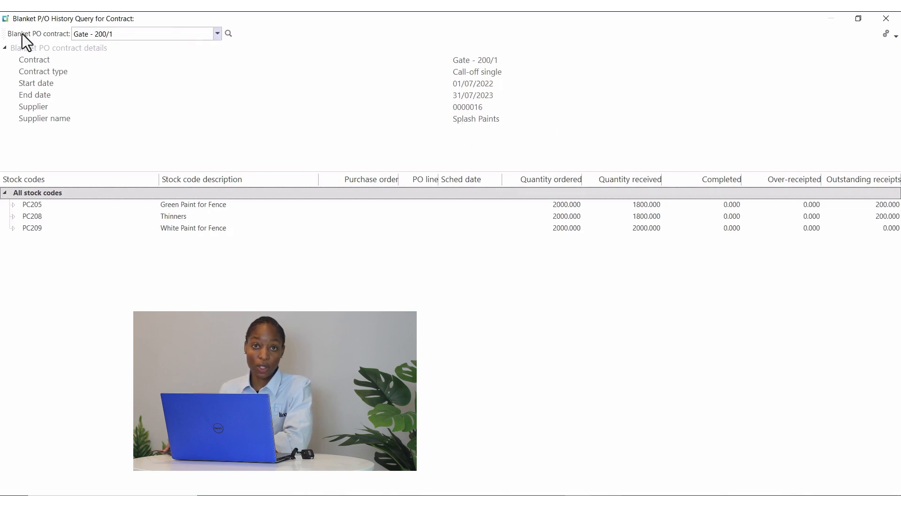
{"action": "left_click", "coordinate": [885, 18]}
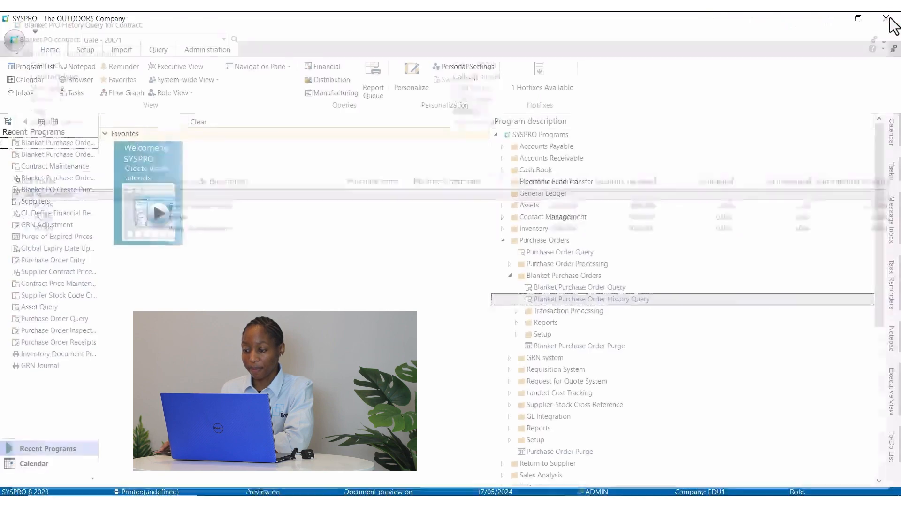
{"action": "left_click", "coordinate": [510, 276]}
{"action": "left_click", "coordinate": [503, 240]}
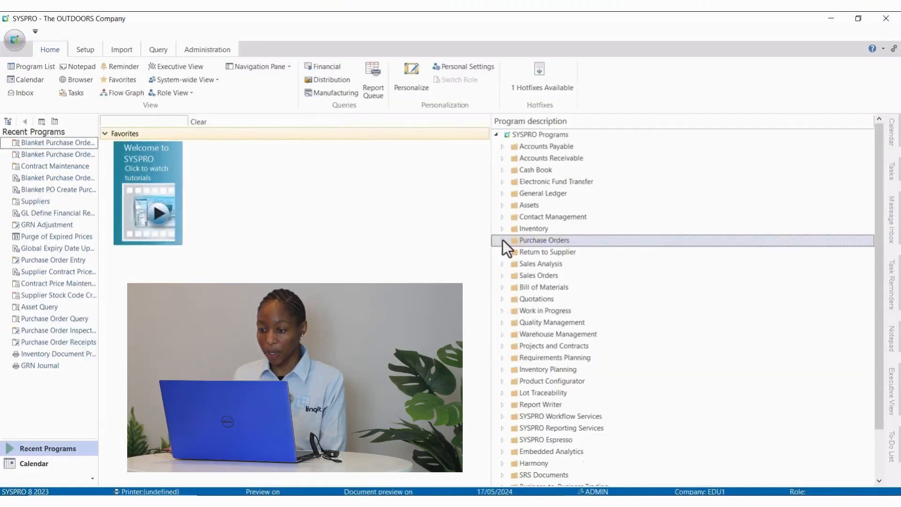
- Open the Blanket Purchase Order Query program from the Blanket Purchase Orders programs under Purchase Orders
{"action": "left_click", "coordinate": [502, 241]}
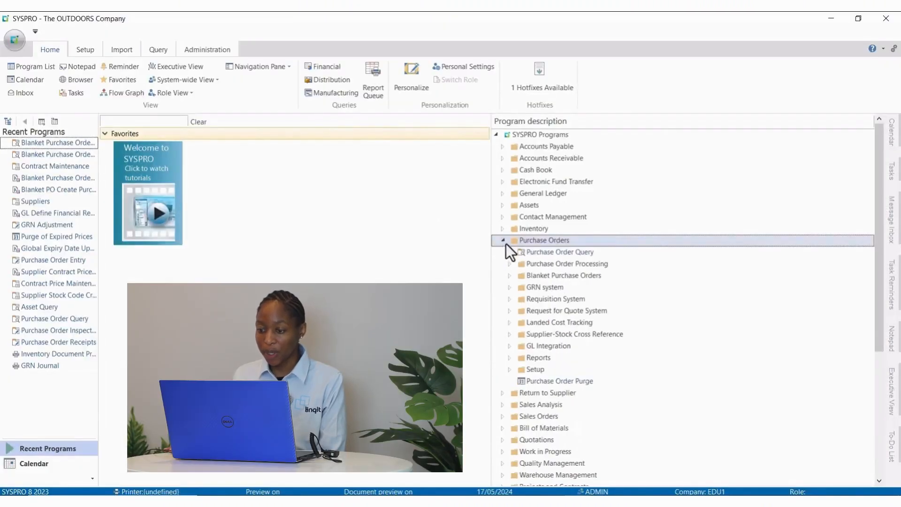
{"action": "left_click", "coordinate": [514, 277]}
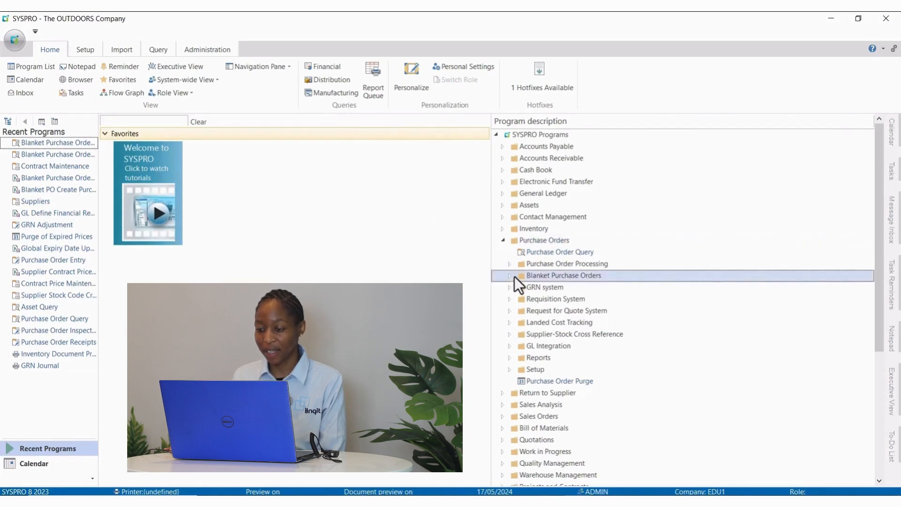
{"action": "left_click", "coordinate": [509, 277]}
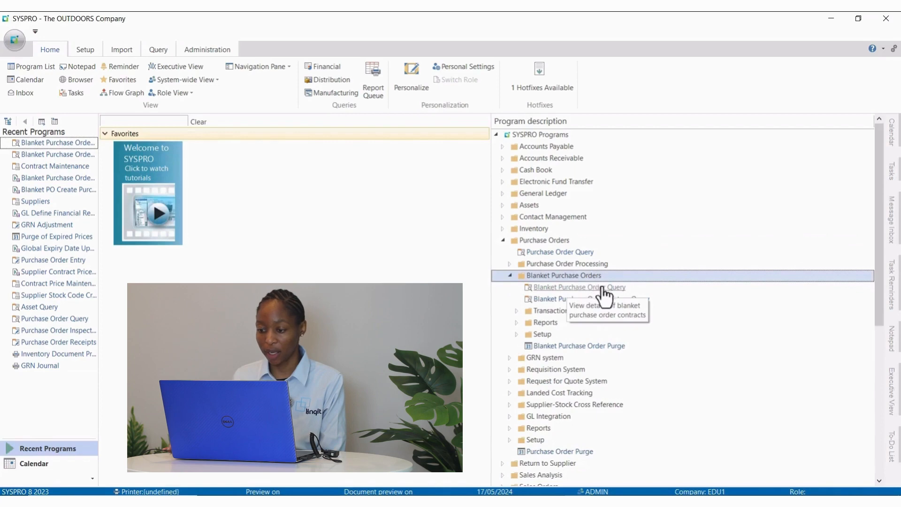
{"action": "double_click", "coordinate": [602, 289]}
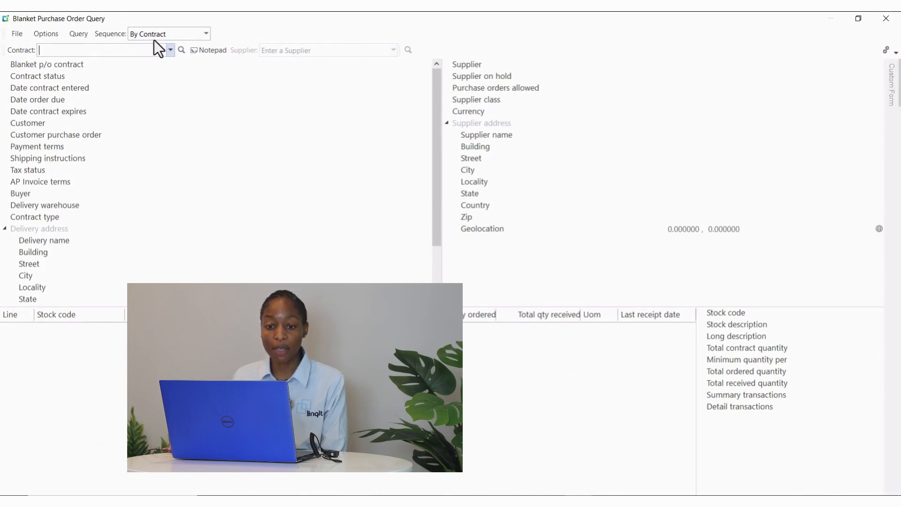
- Change the query sequence to By Supplier Contract and look up the blanket purchase order contracts of supplier 12
{"action": "left_click", "coordinate": [205, 34]}
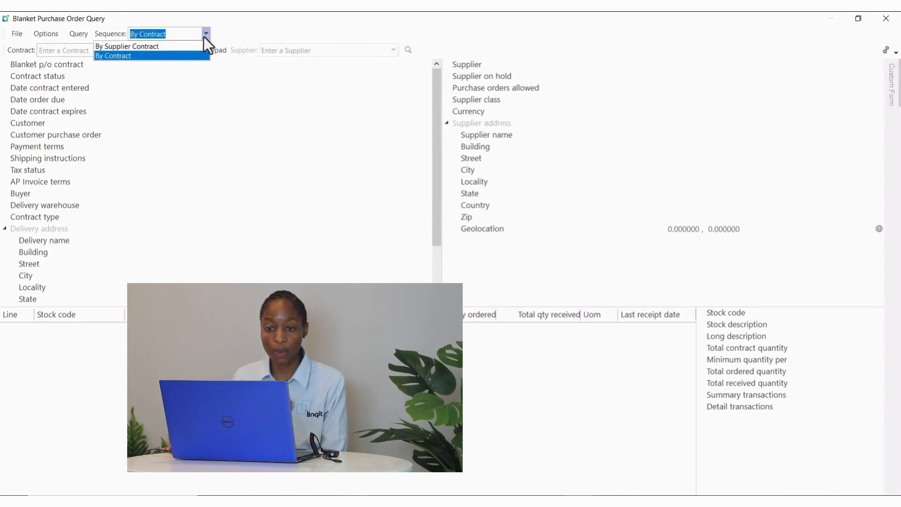
{"action": "left_click", "coordinate": [153, 47]}
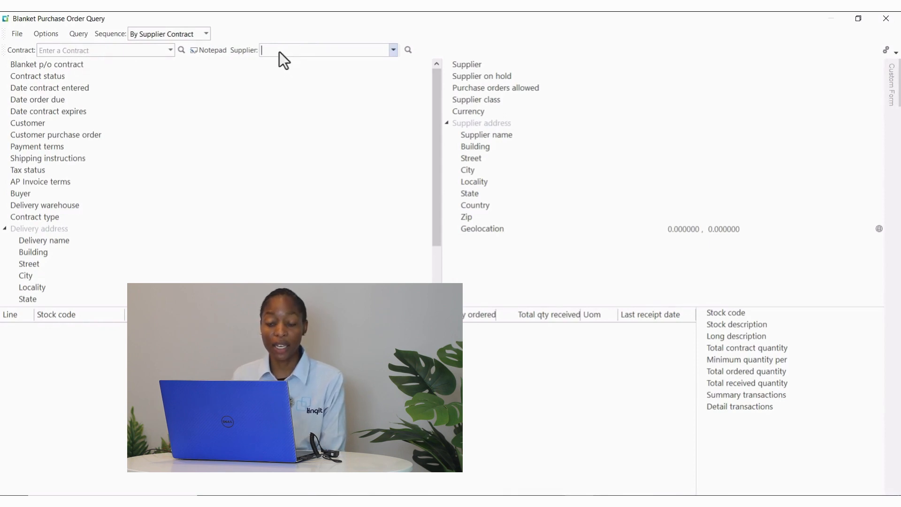
{"action": "type", "text": "12"}
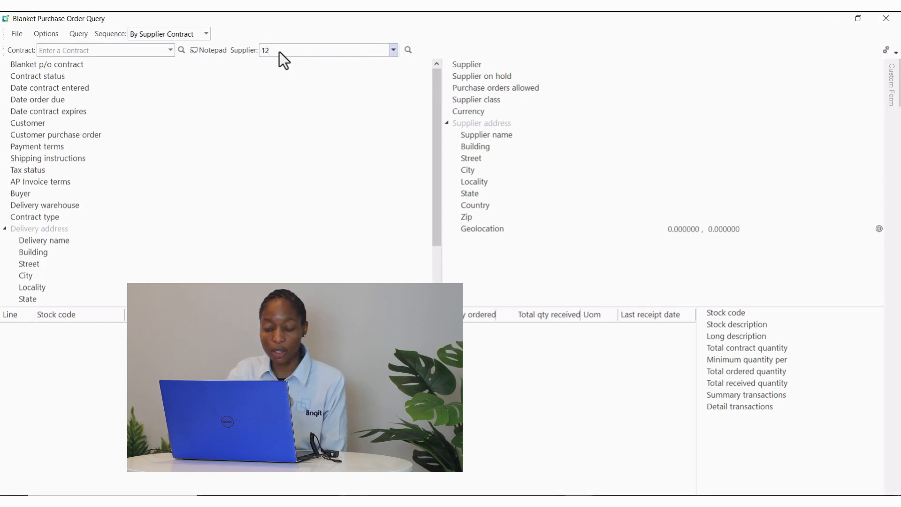
{"action": "key", "text": "Return"}
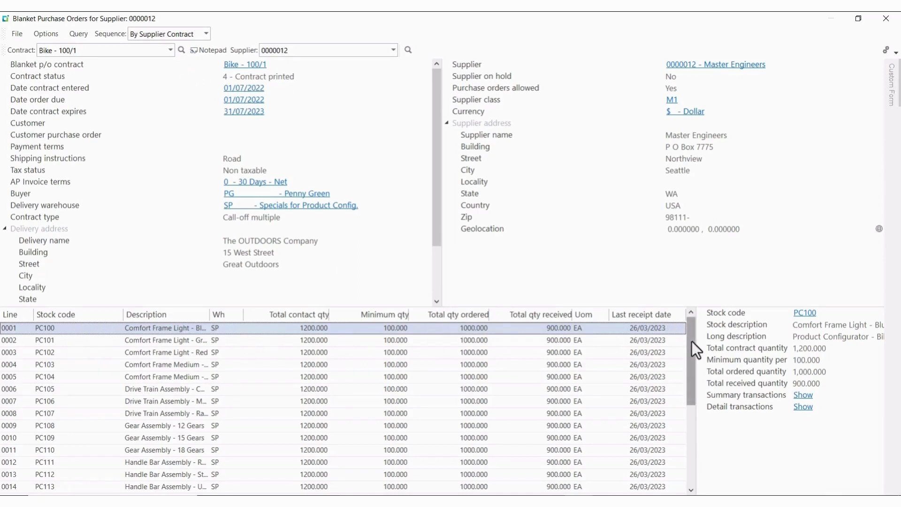
- Review all stock lines of the supplier's contract Bike - 100/1, then close the query
{"action": "left_click_drag", "start_coordinate": [692, 342], "coordinate": [710, 470]}
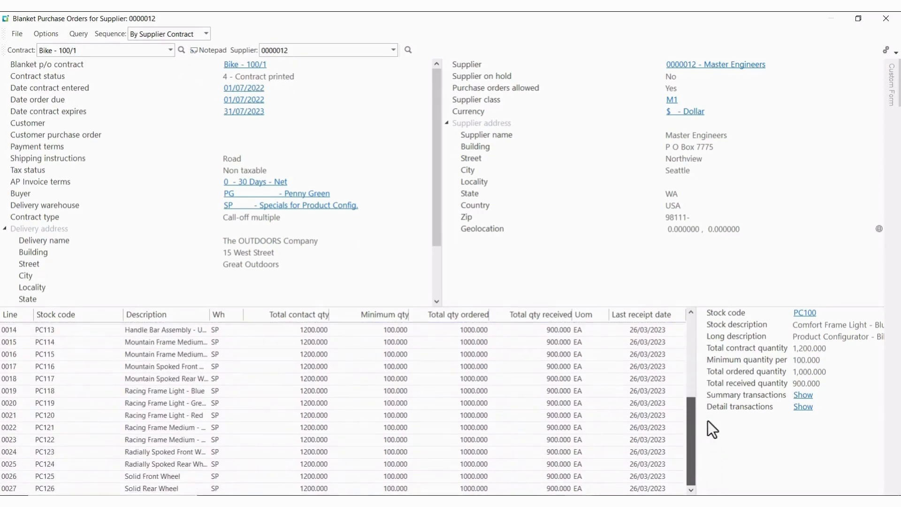
{"action": "left_click_drag", "start_coordinate": [708, 421], "coordinate": [697, 327]}
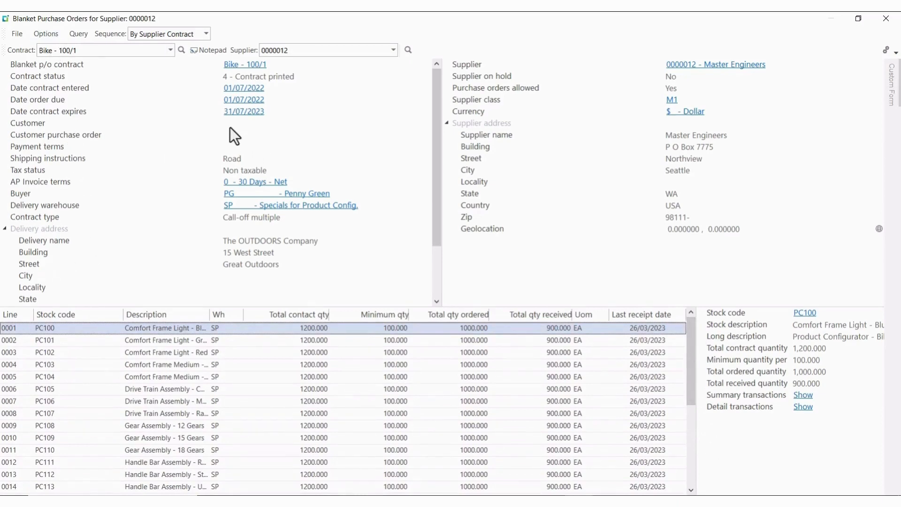
{"action": "left_click", "coordinate": [886, 18]}
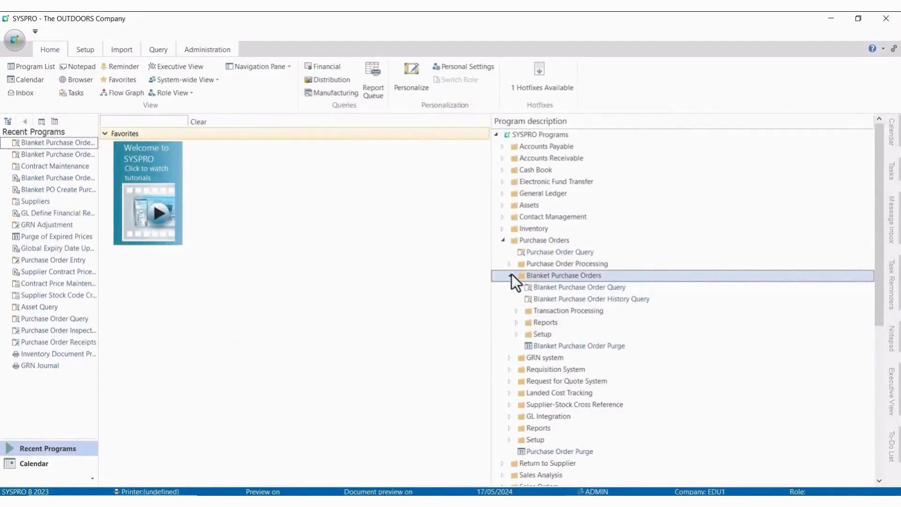